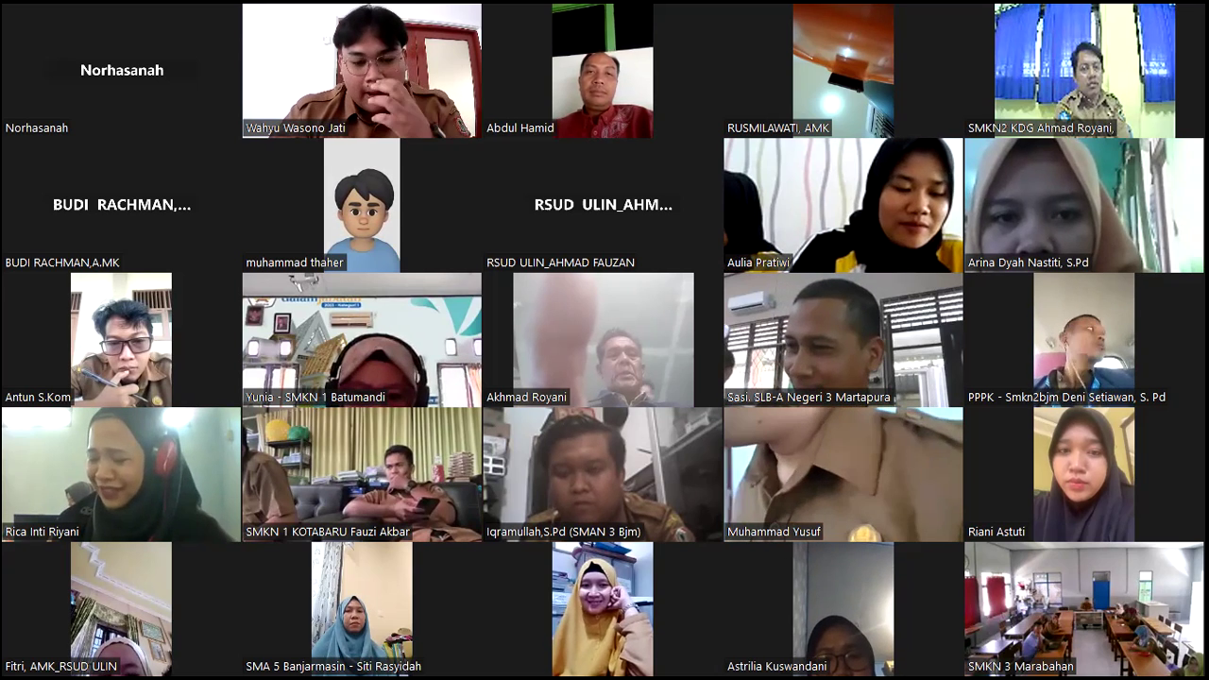
Page forward and then back through the Zoom participant gallery
{"action": "key", "text": "Page_Down"}
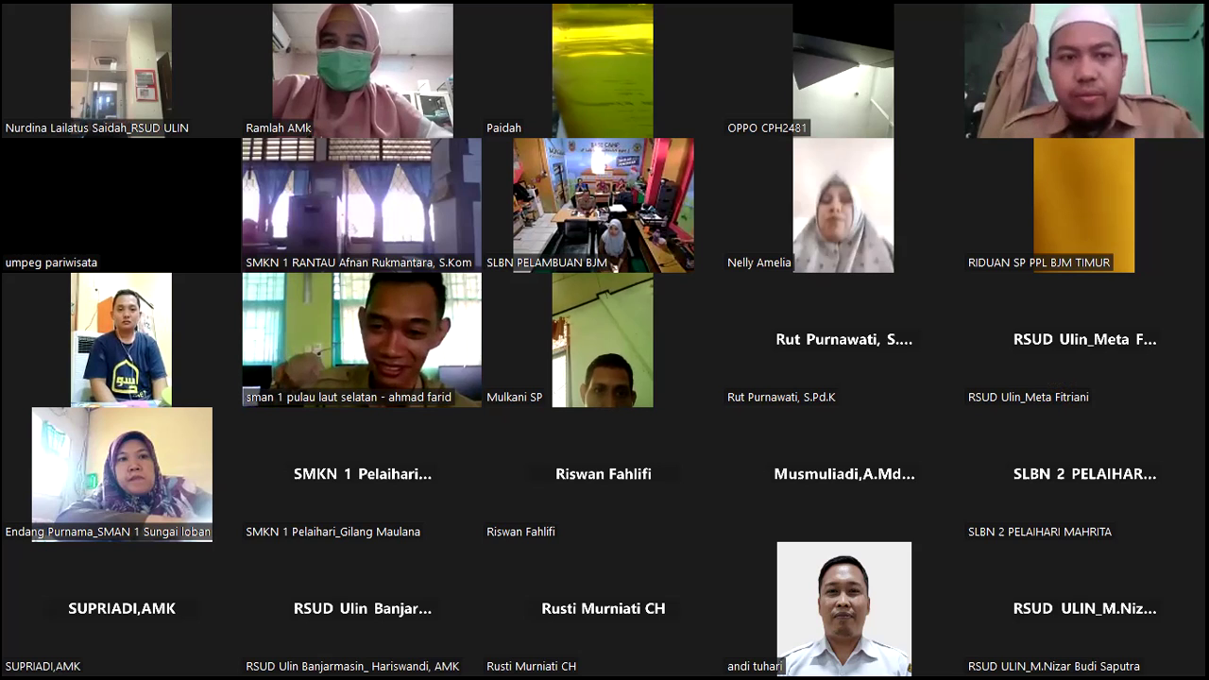
{"action": "key", "text": "Page_Up"}
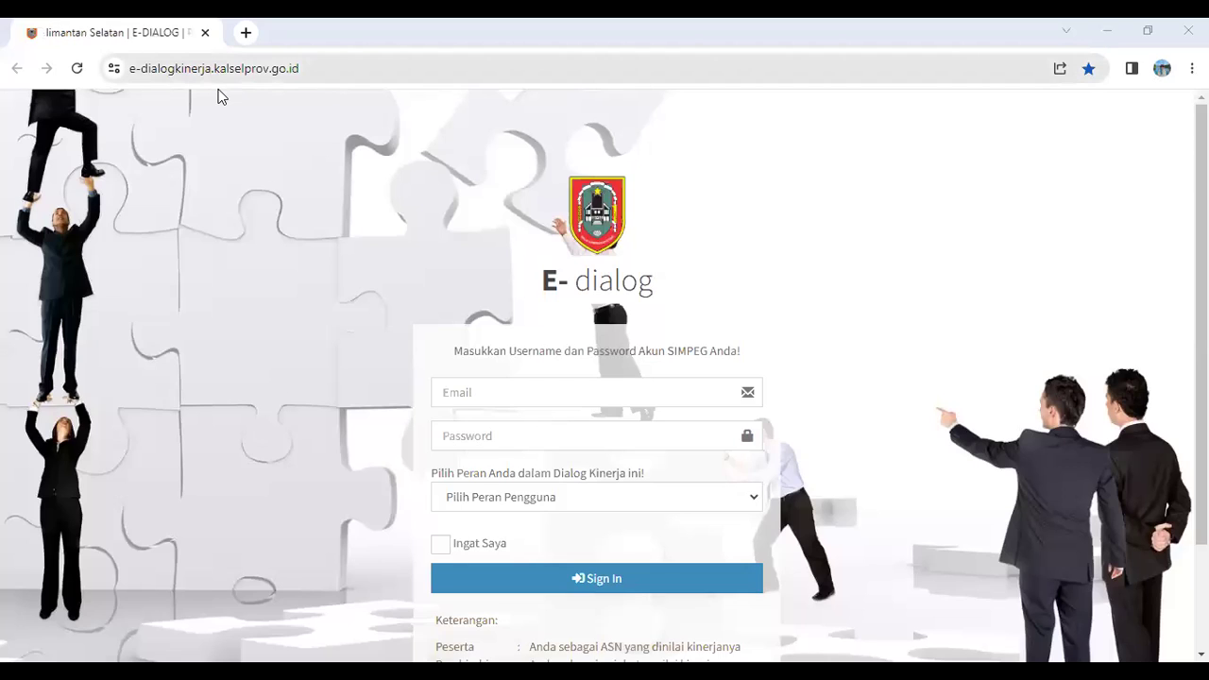
{"action": "key", "text": "ctrl+l"}
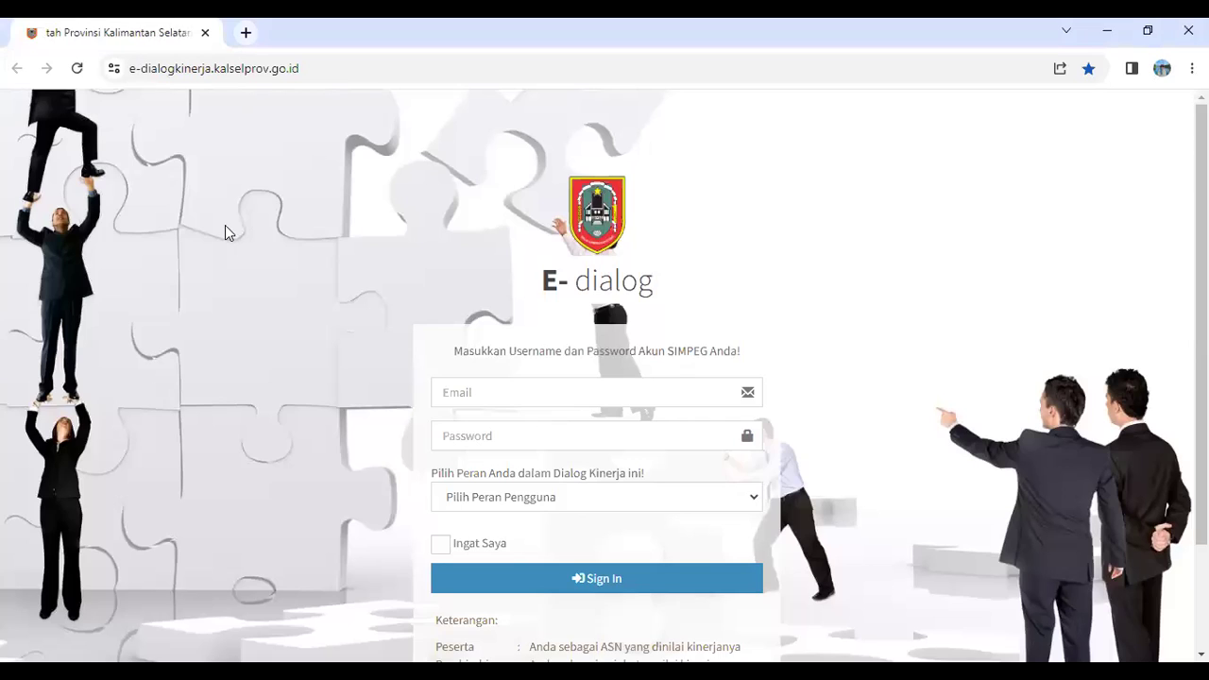
{"action": "left_click", "coordinate": [144, 75]}
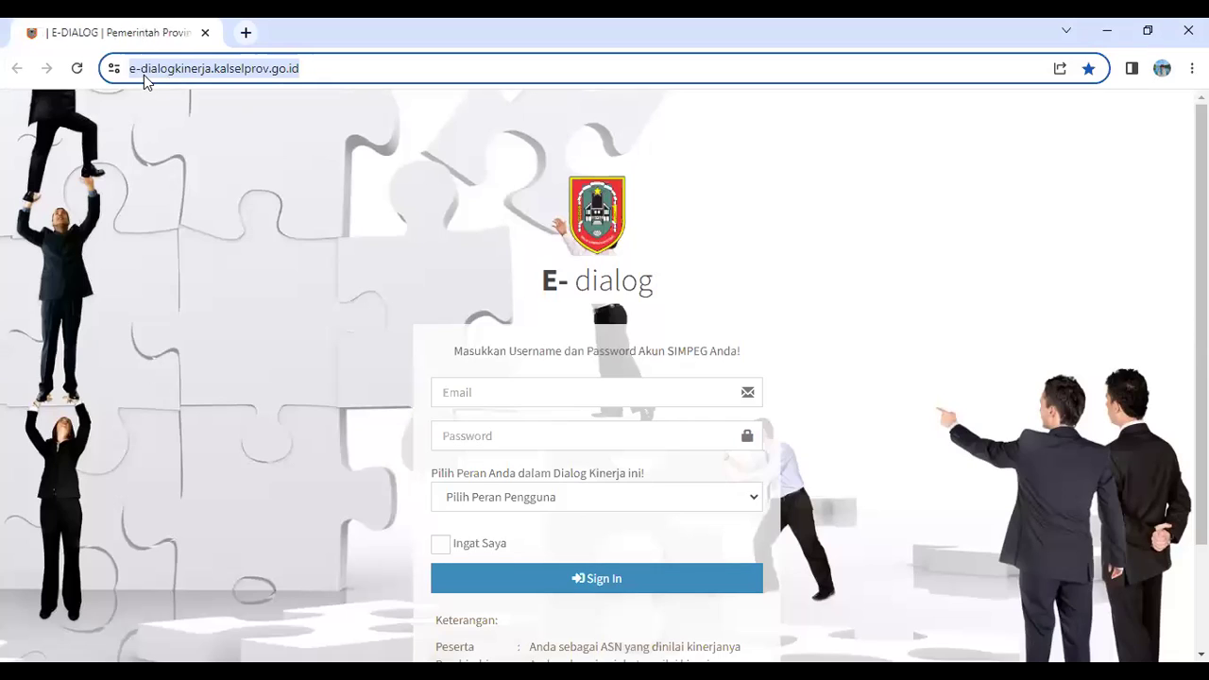
{"action": "left_click", "coordinate": [915, 312]}
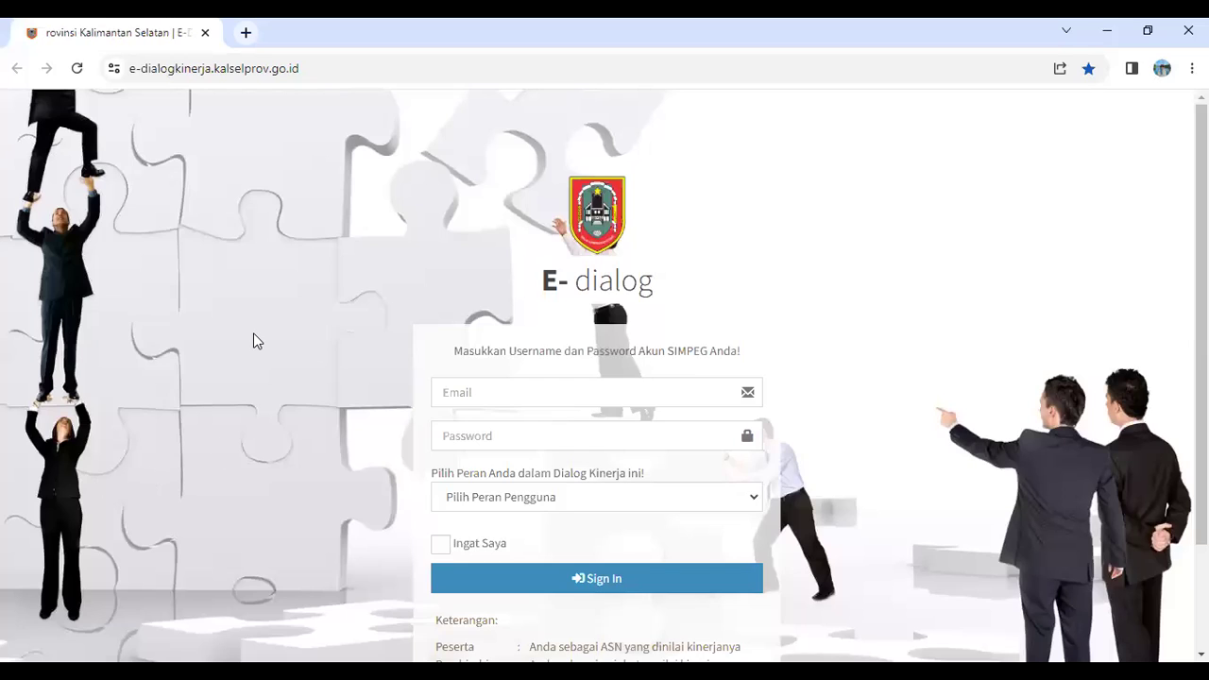
Enter the account e-mail address and password, dismissing the saved-password suggestions
{"action": "left_click", "coordinate": [578, 390]}
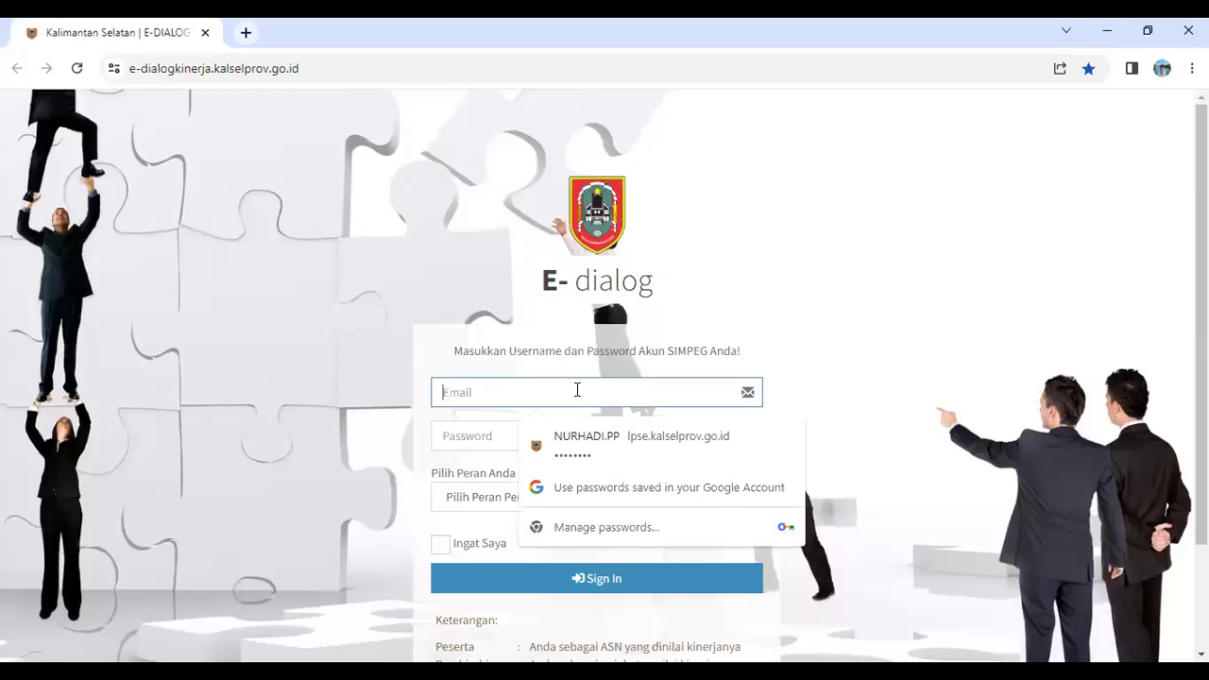
{"action": "left_click", "coordinate": [926, 421]}
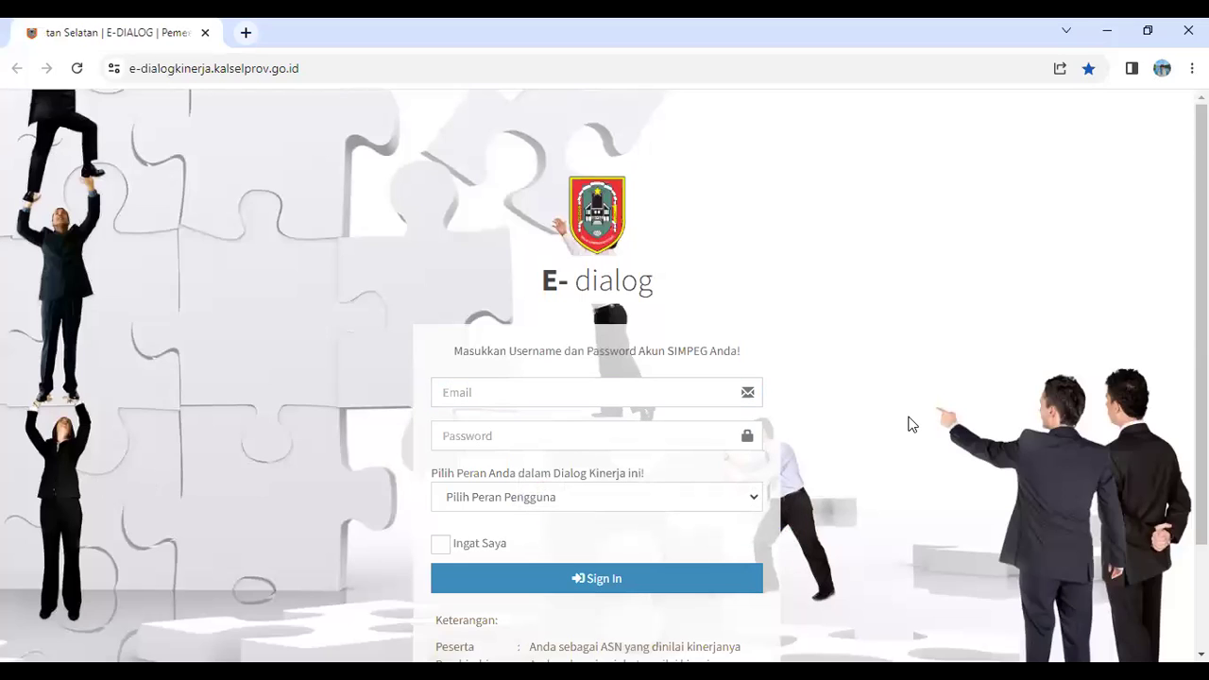
{"action": "left_click", "coordinate": [598, 391]}
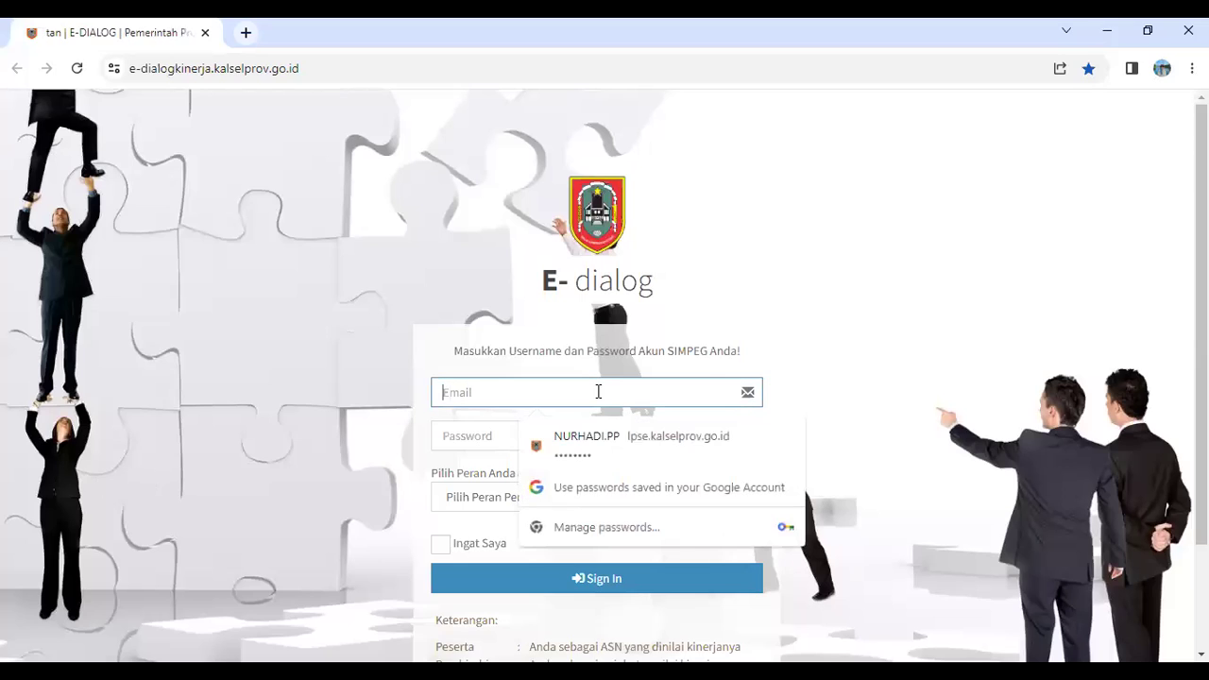
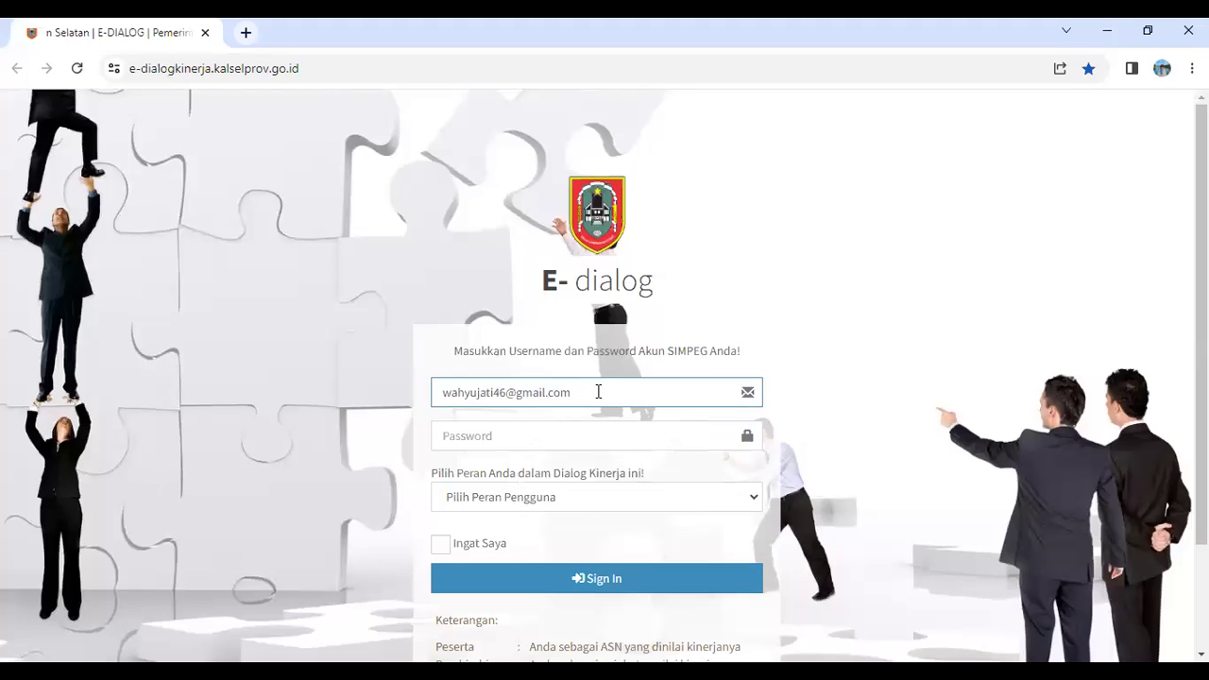
{"action": "left_click", "coordinate": [555, 429]}
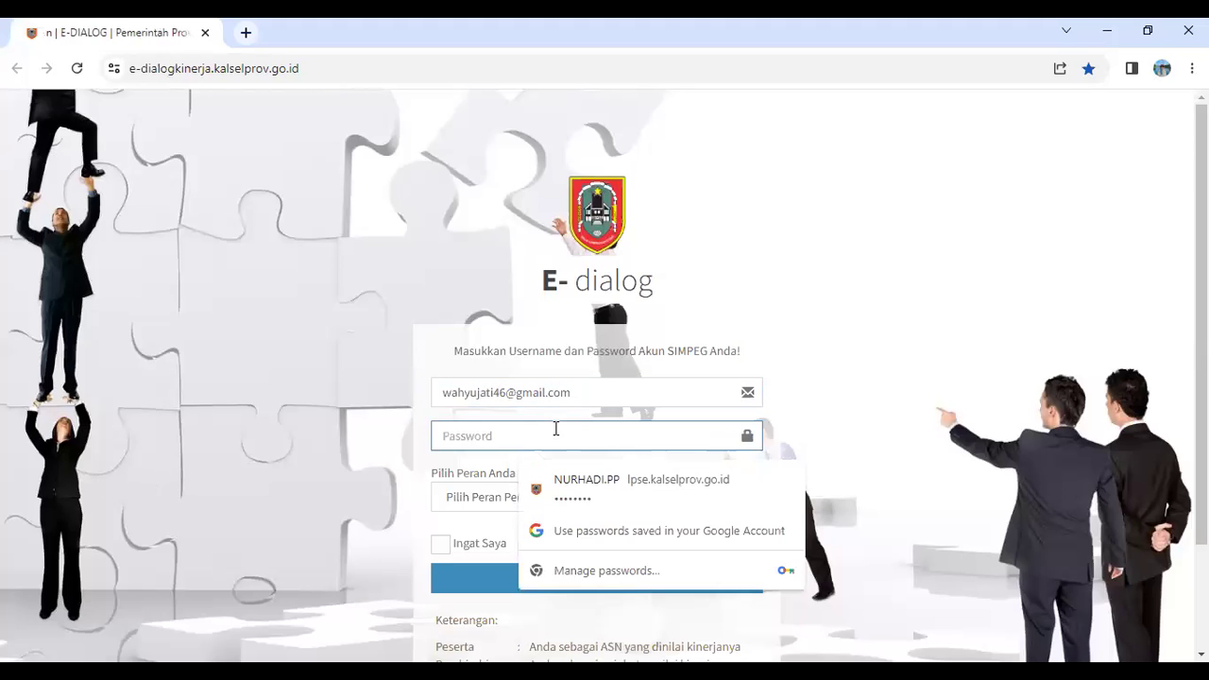
{"action": "type", "text": "••"}
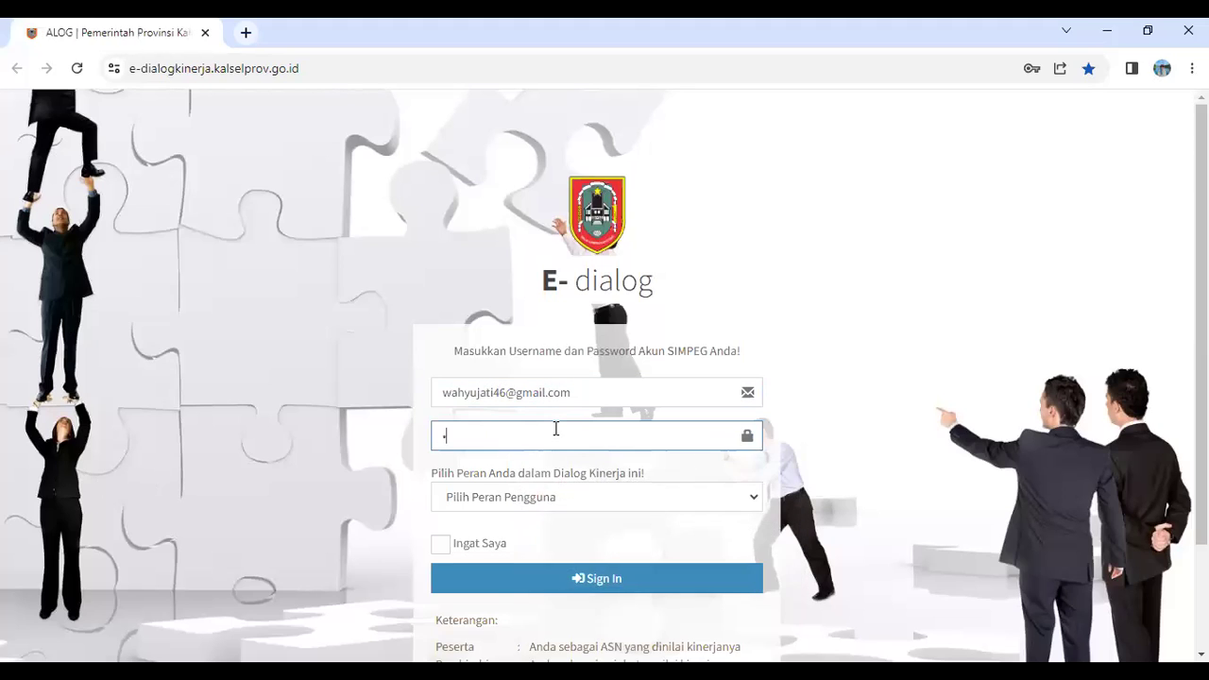
{"action": "type", "text": "•••"}
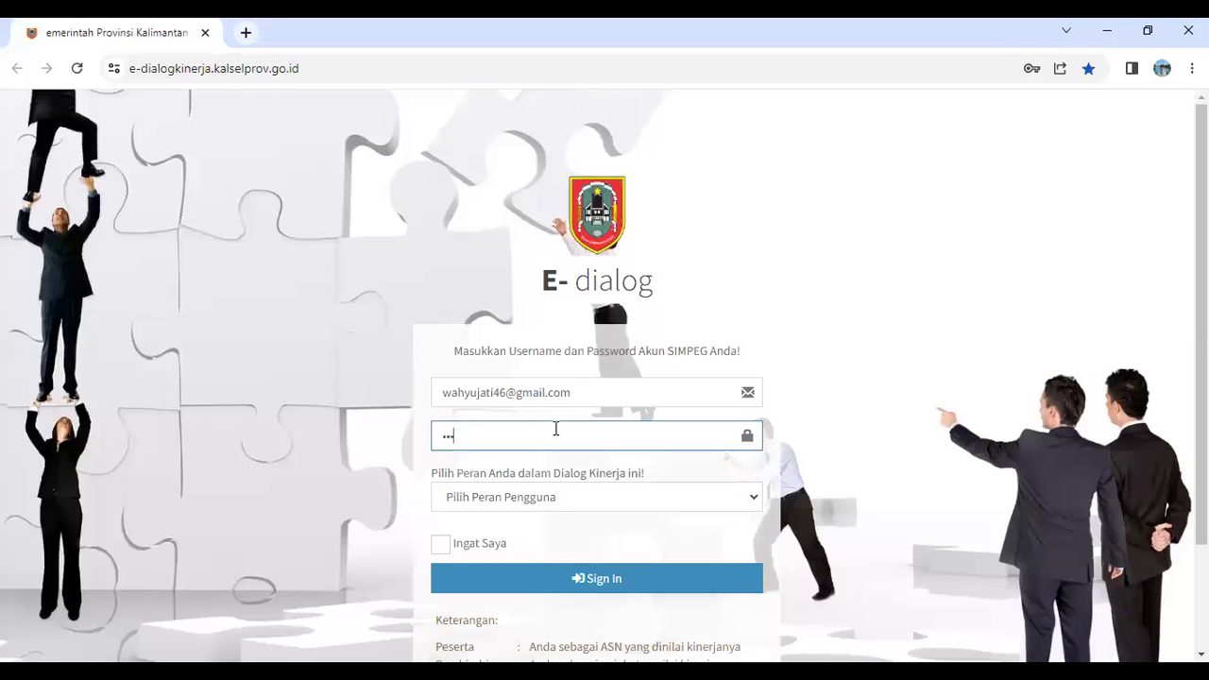
{"action": "type", "text": "••••••"}
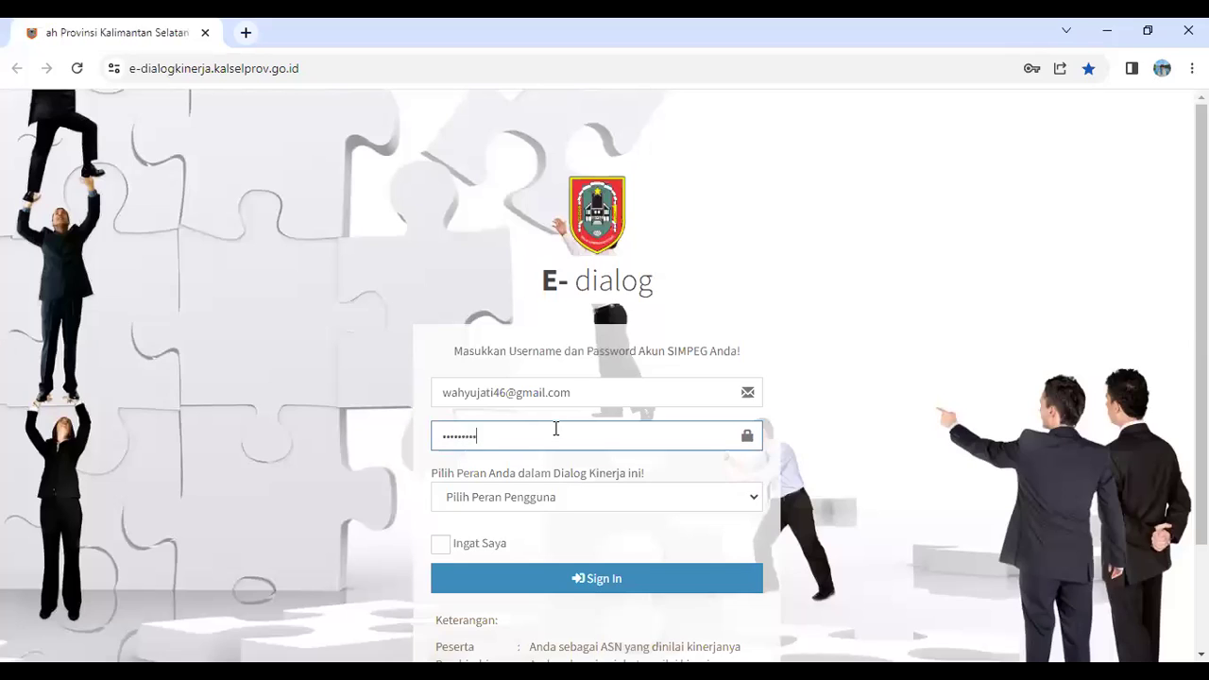
{"action": "type", "text": "••••••••"}
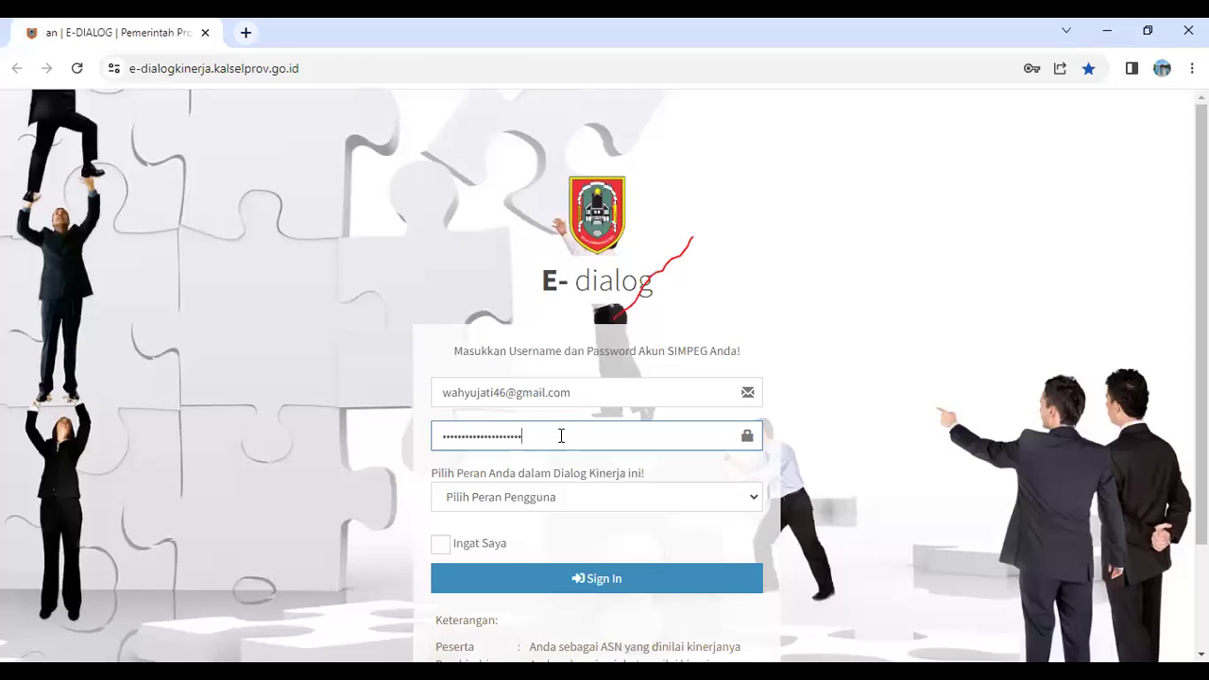
Choose the Peserta role and sign in to E-Dialog Kinerja
{"action": "left_click", "coordinate": [508, 495]}
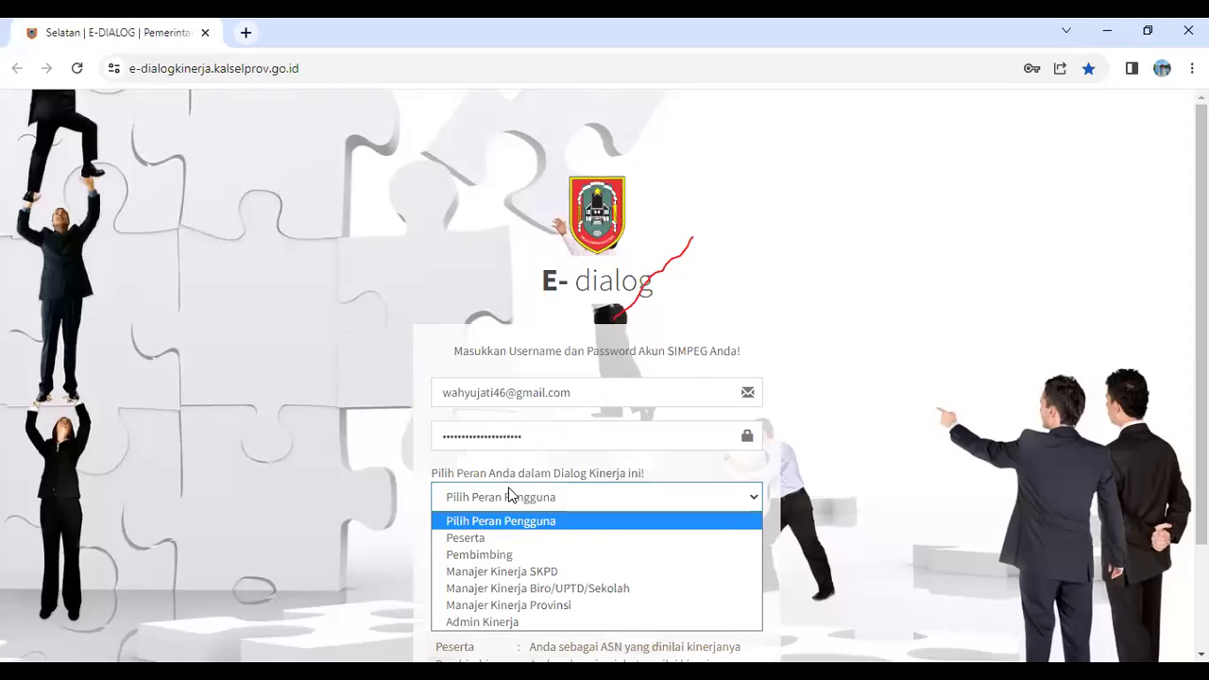
{"action": "left_click", "coordinate": [477, 539]}
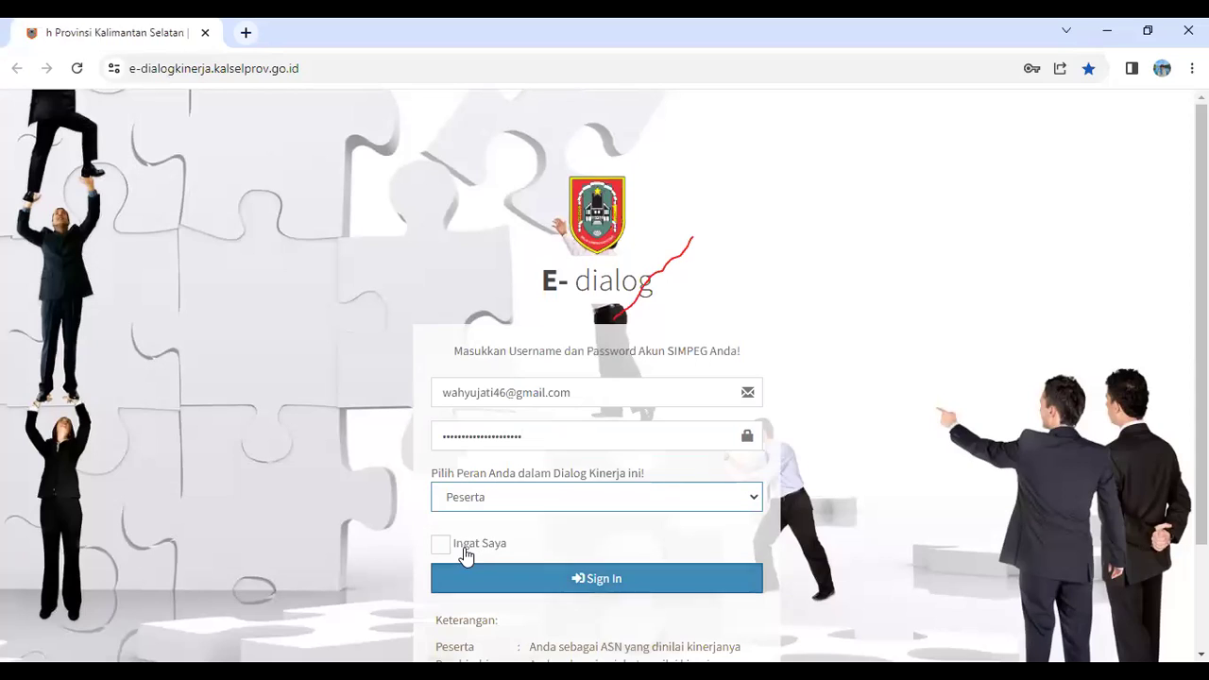
{"action": "left_click", "coordinate": [575, 580]}
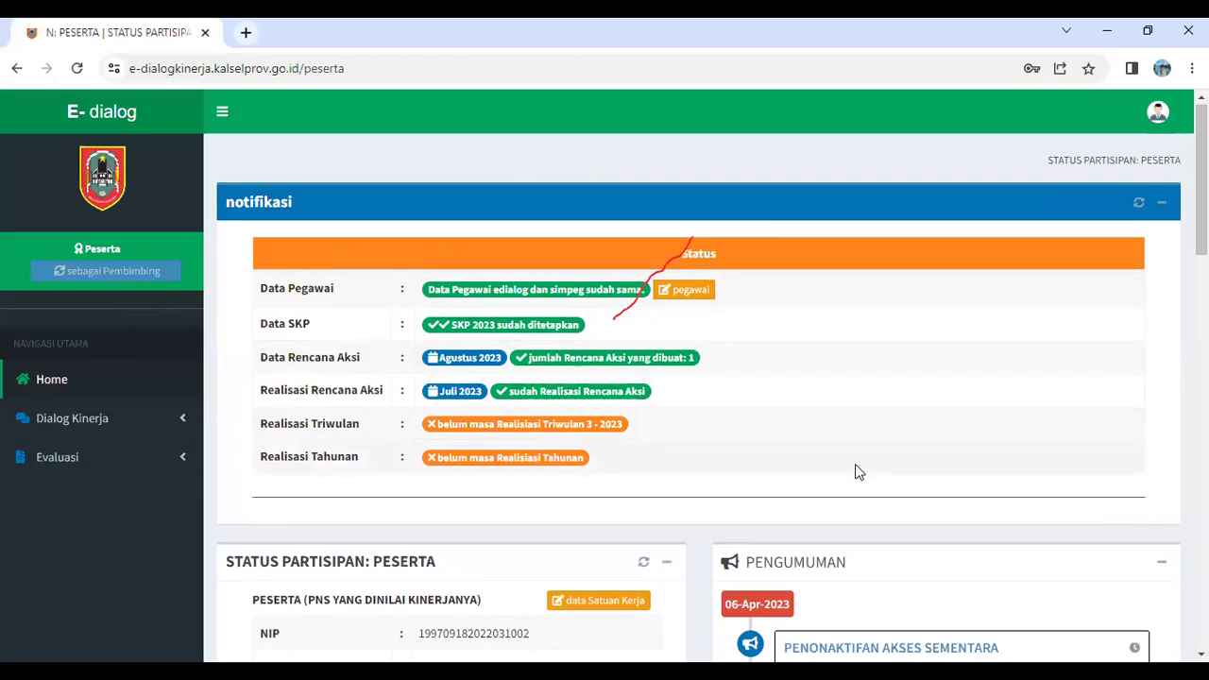
{"action": "scroll", "coordinate": [855, 464], "scroll_direction": "down", "scroll_amount": 5}
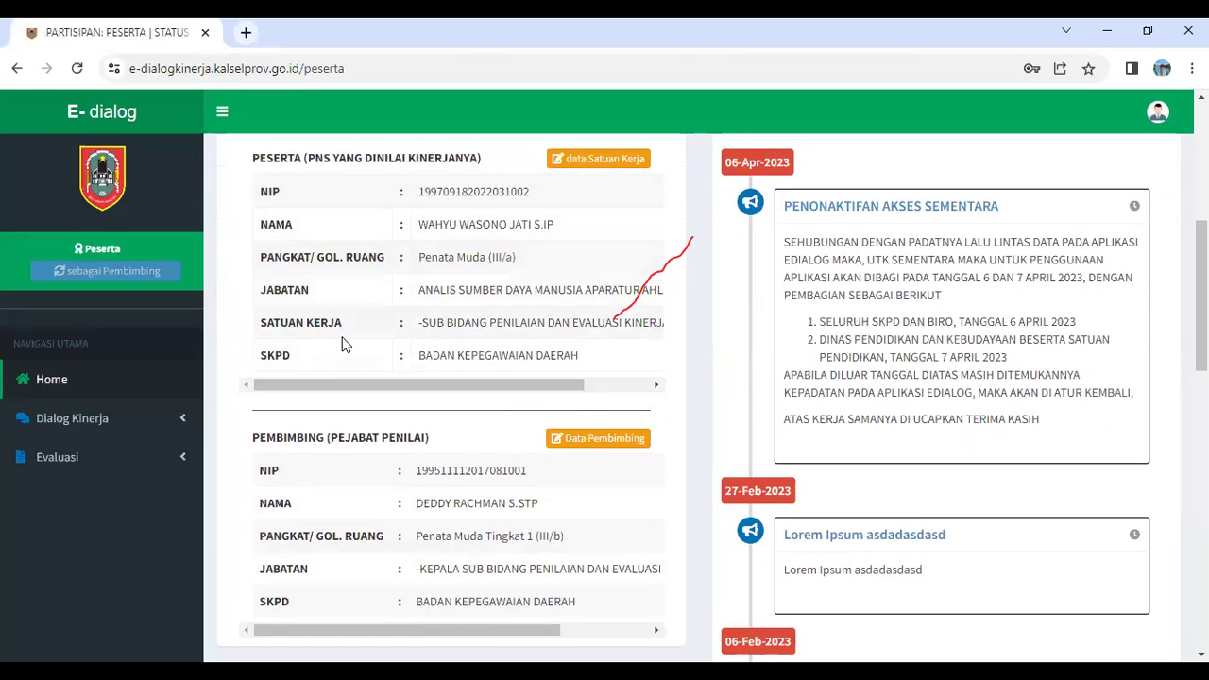
{"action": "scroll", "coordinate": [604, 293], "scroll_direction": "down", "scroll_amount": 2}
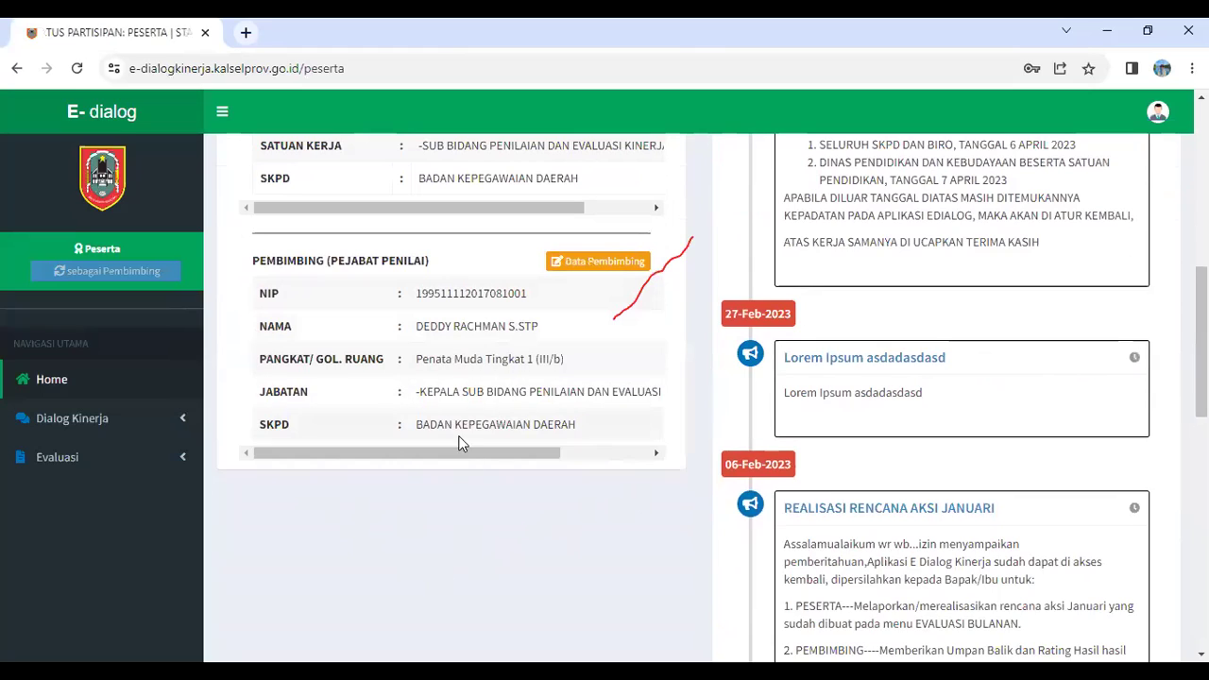
{"action": "scroll", "coordinate": [460, 425], "scroll_direction": "up", "scroll_amount": 3}
{"action": "scroll", "coordinate": [460, 432], "scroll_direction": "up", "scroll_amount": 3}
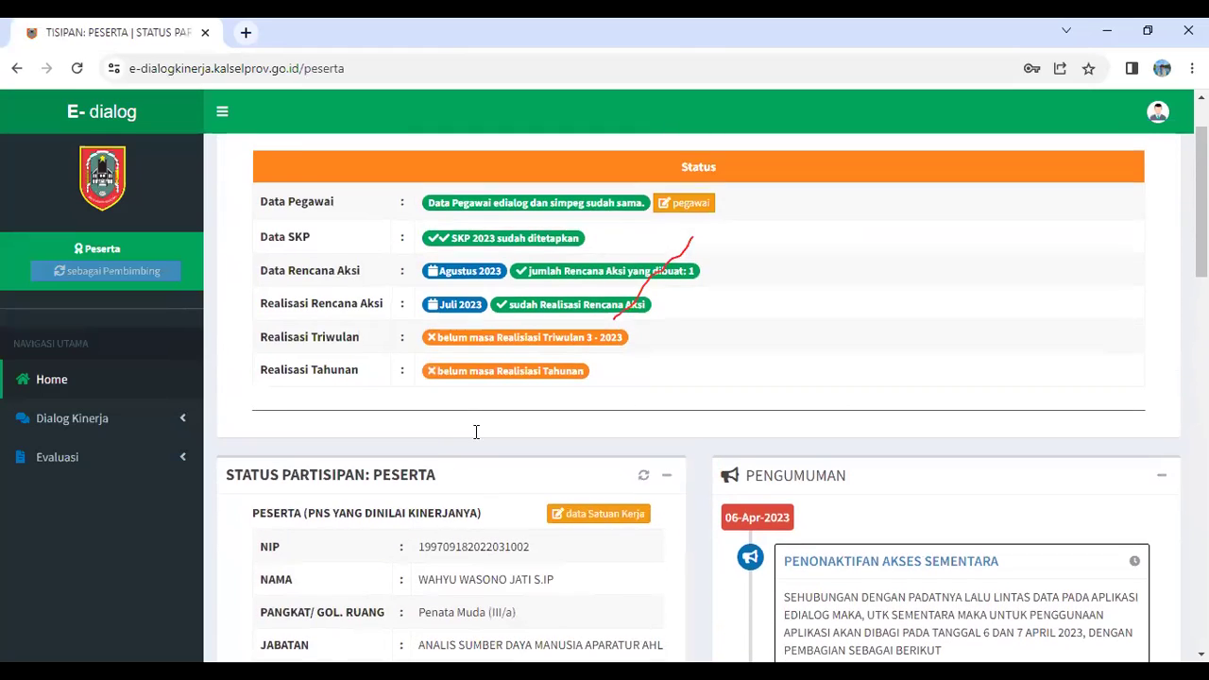
{"action": "scroll", "coordinate": [475, 426], "scroll_direction": "up", "scroll_amount": 1}
{"action": "scroll", "coordinate": [763, 486], "scroll_direction": "down", "scroll_amount": 7}
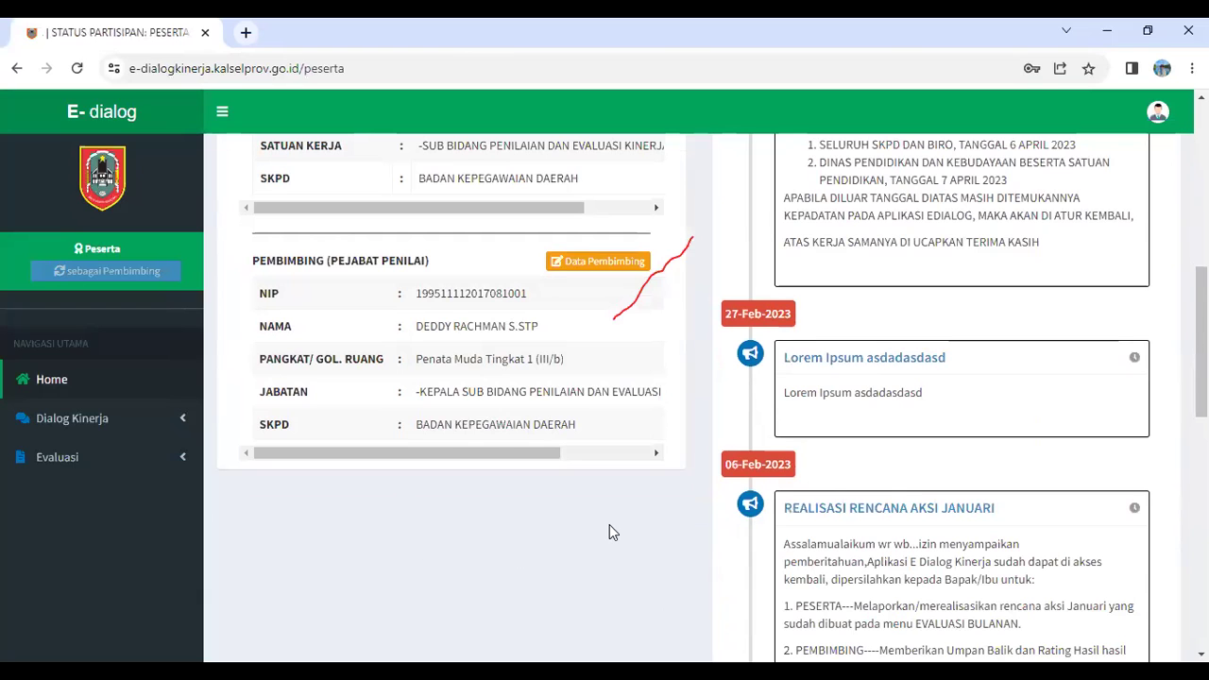
{"action": "scroll", "coordinate": [609, 532], "scroll_direction": "down", "scroll_amount": 10}
{"action": "scroll", "coordinate": [605, 530], "scroll_direction": "up", "scroll_amount": 12}
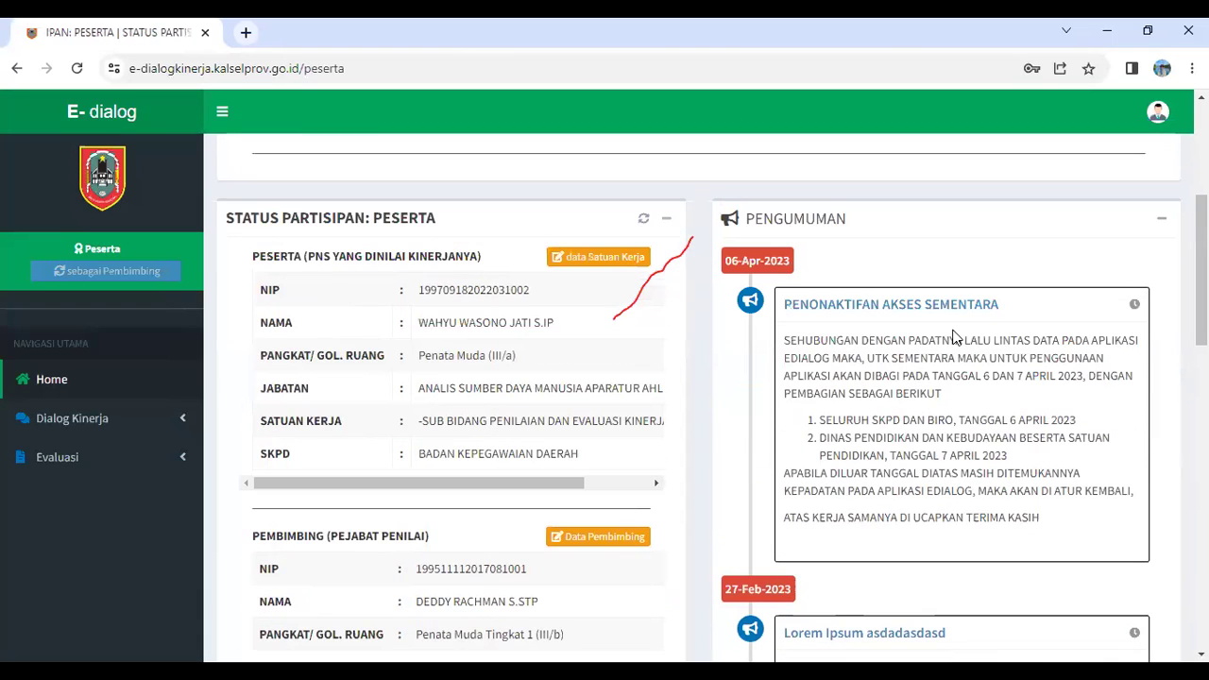
{"action": "scroll", "coordinate": [954, 335], "scroll_direction": "up", "scroll_amount": 4}
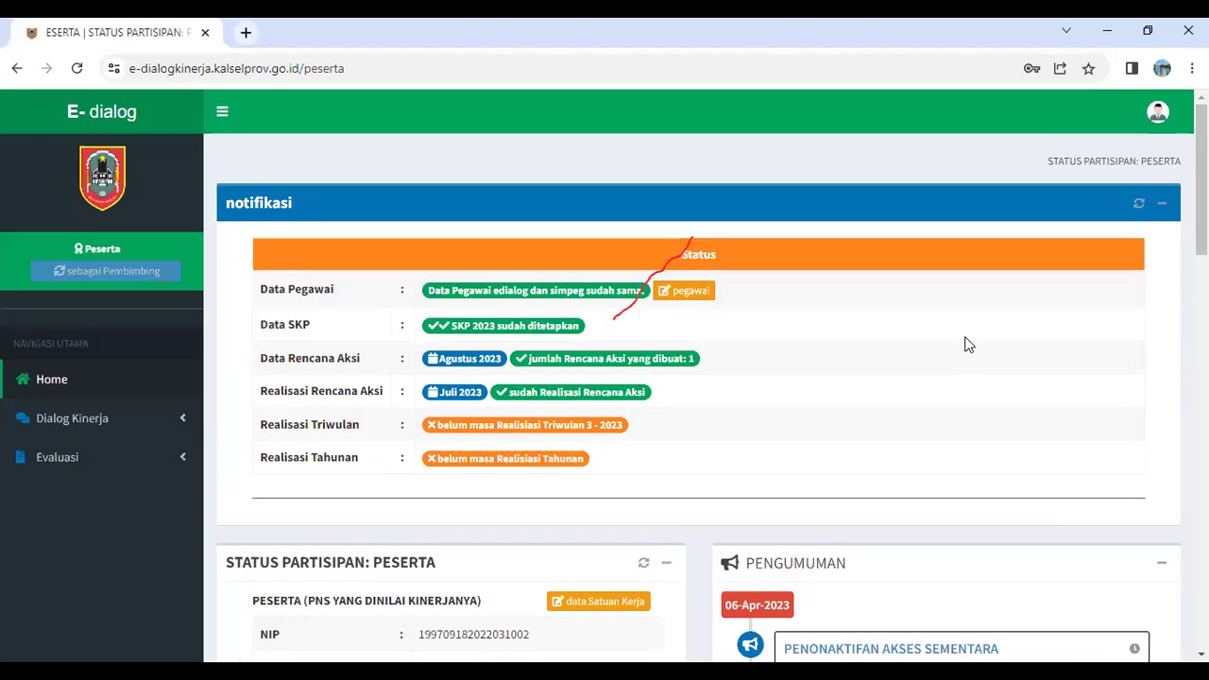
{"action": "scroll", "coordinate": [972, 340], "scroll_direction": "down", "scroll_amount": 4}
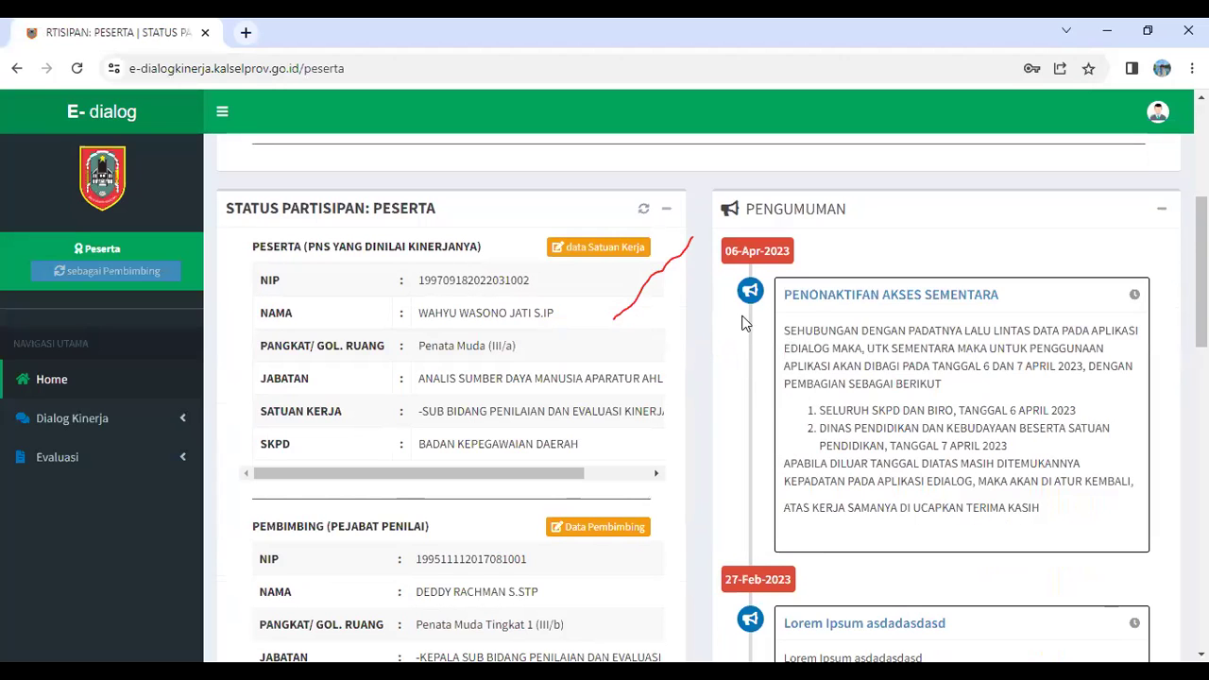
{"action": "scroll", "coordinate": [956, 421], "scroll_direction": "down", "scroll_amount": 2}
{"action": "scroll", "coordinate": [956, 425], "scroll_direction": "down", "scroll_amount": 1}
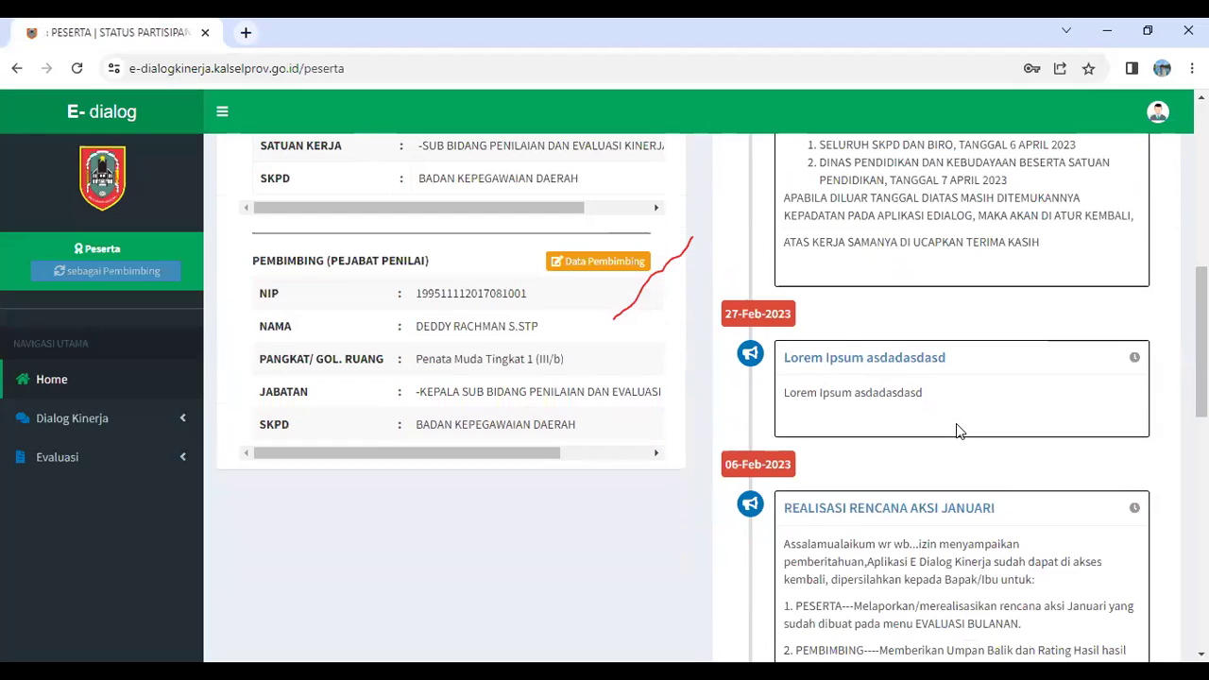
{"action": "scroll", "coordinate": [956, 425], "scroll_direction": "down", "scroll_amount": 3}
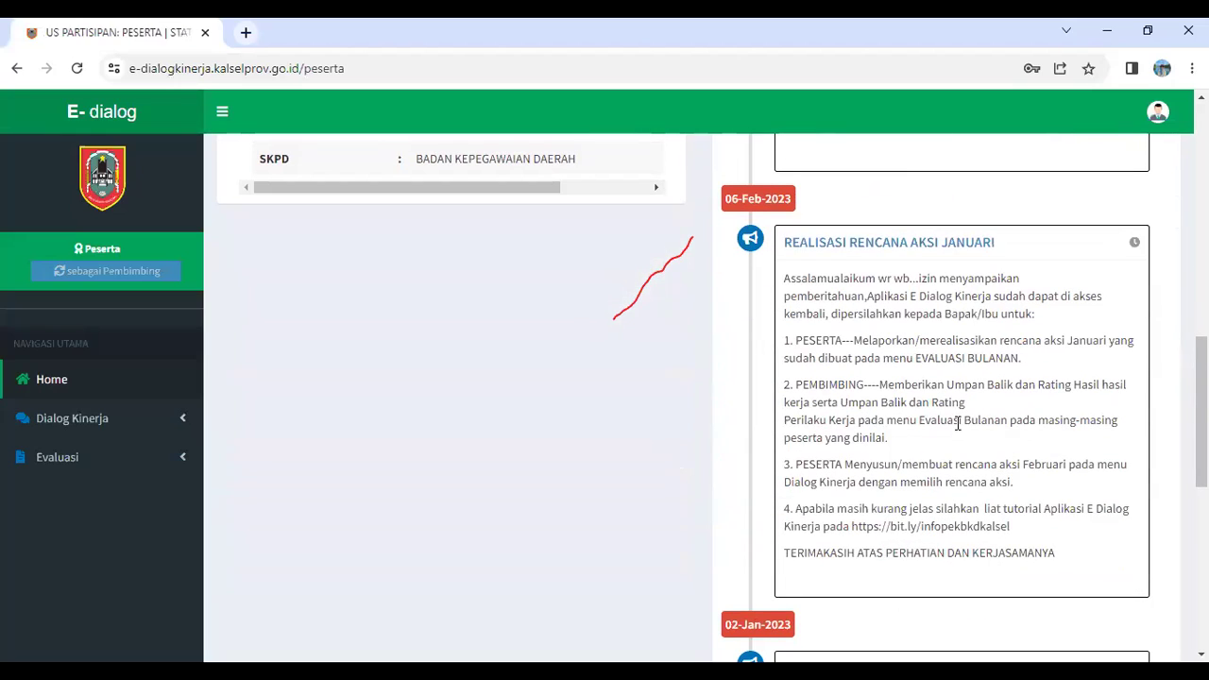
{"action": "scroll", "coordinate": [957, 424], "scroll_direction": "down", "scroll_amount": 7}
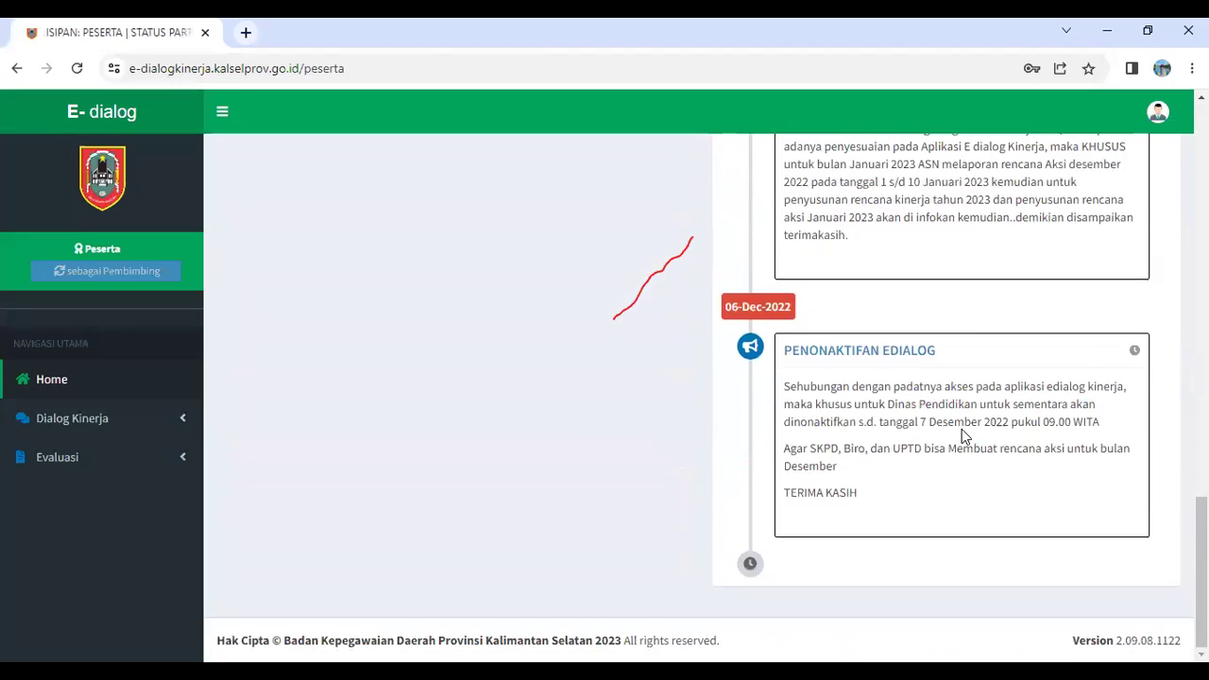
{"action": "scroll", "coordinate": [962, 429], "scroll_direction": "up", "scroll_amount": 6}
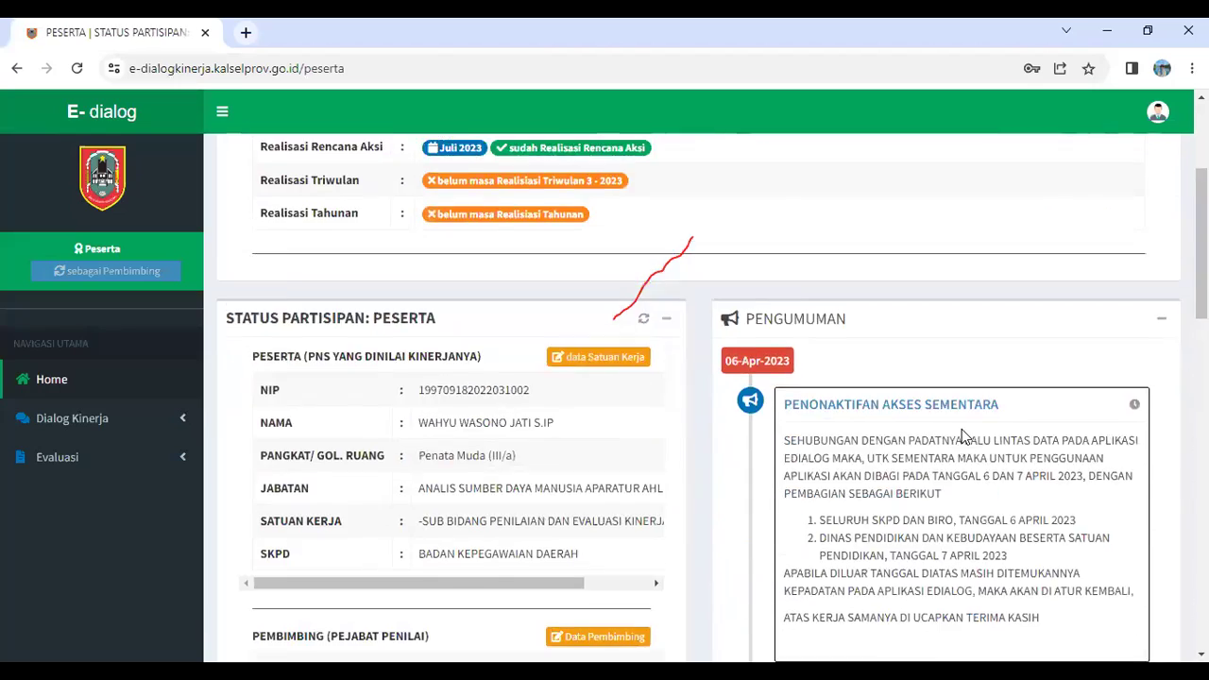
{"action": "scroll", "coordinate": [961, 429], "scroll_direction": "up", "scroll_amount": 3}
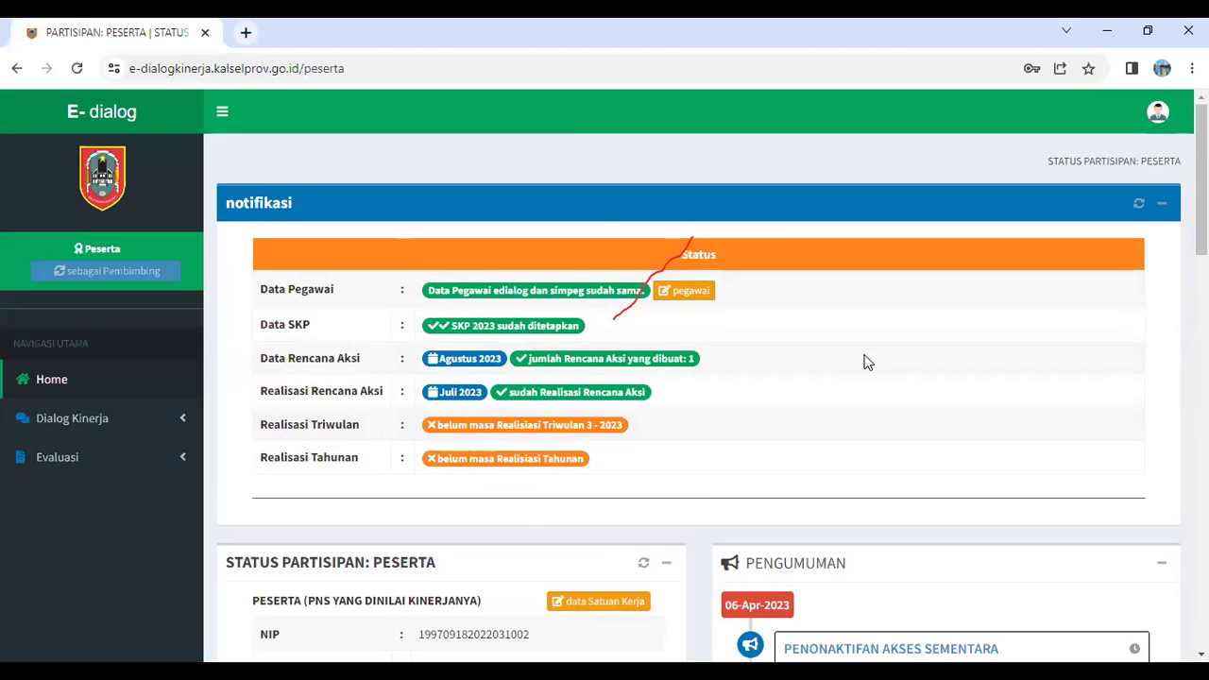
Expand Dialog Kinerja in the sidebar and open the Rencana Kinerja SKP list
{"action": "scroll", "coordinate": [868, 362], "scroll_direction": "down", "scroll_amount": 4}
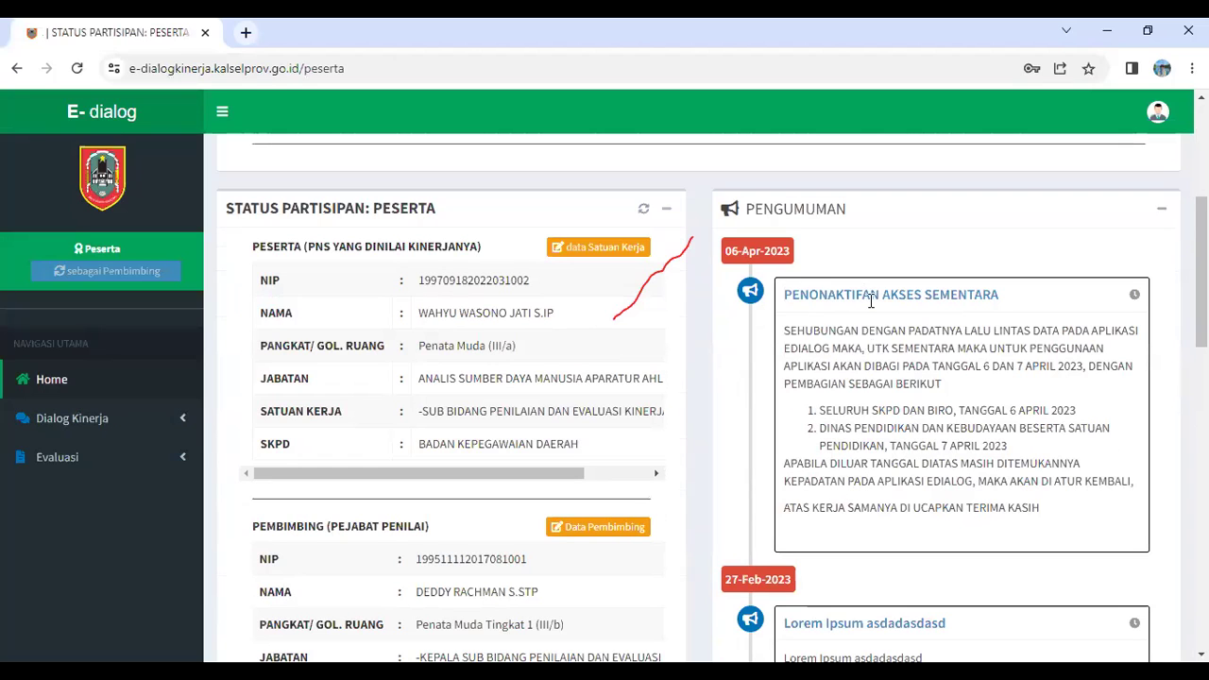
{"action": "scroll", "coordinate": [697, 319], "scroll_direction": "up", "scroll_amount": 4}
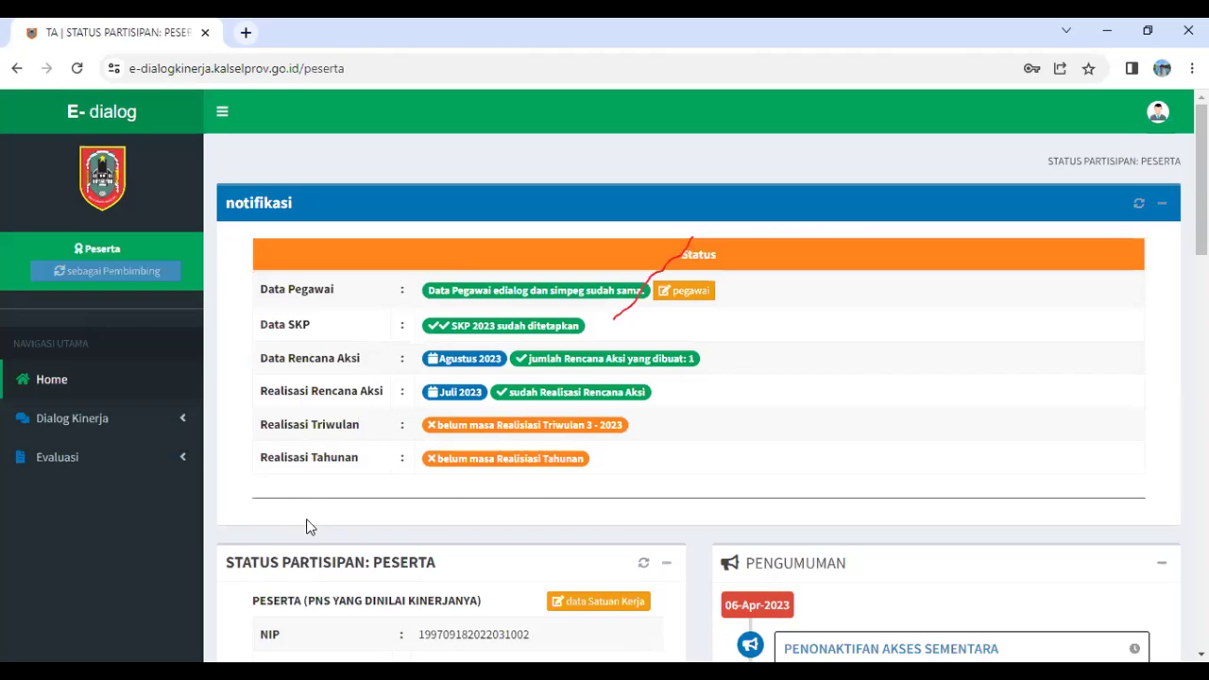
{"action": "left_click", "coordinate": [178, 425]}
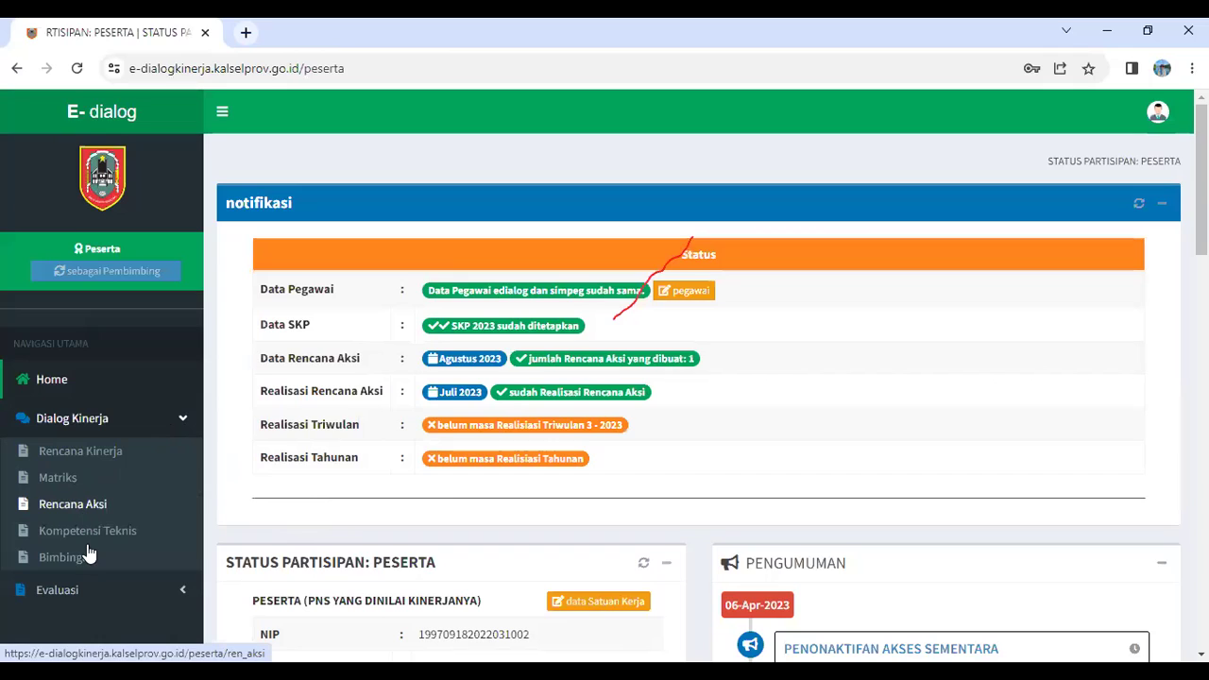
{"action": "left_click", "coordinate": [74, 454]}
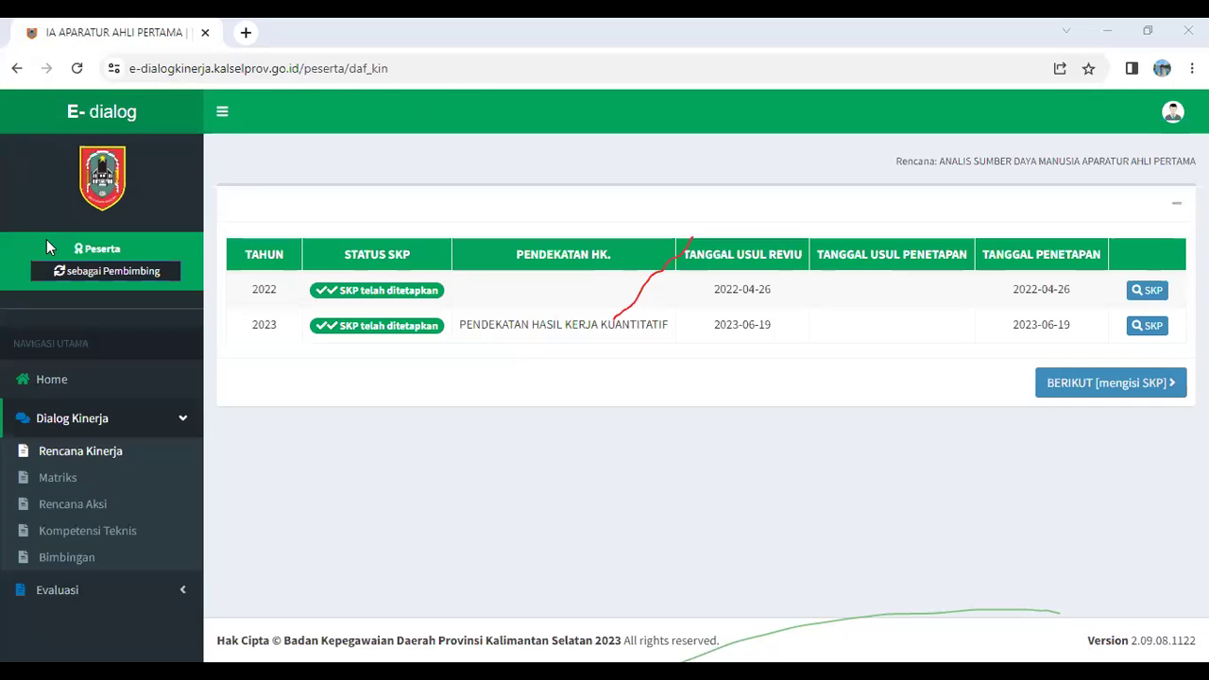
After reviewing the 2022 and 2023 SKP rows, return to the Home status page
{"action": "left_click", "coordinate": [47, 378]}
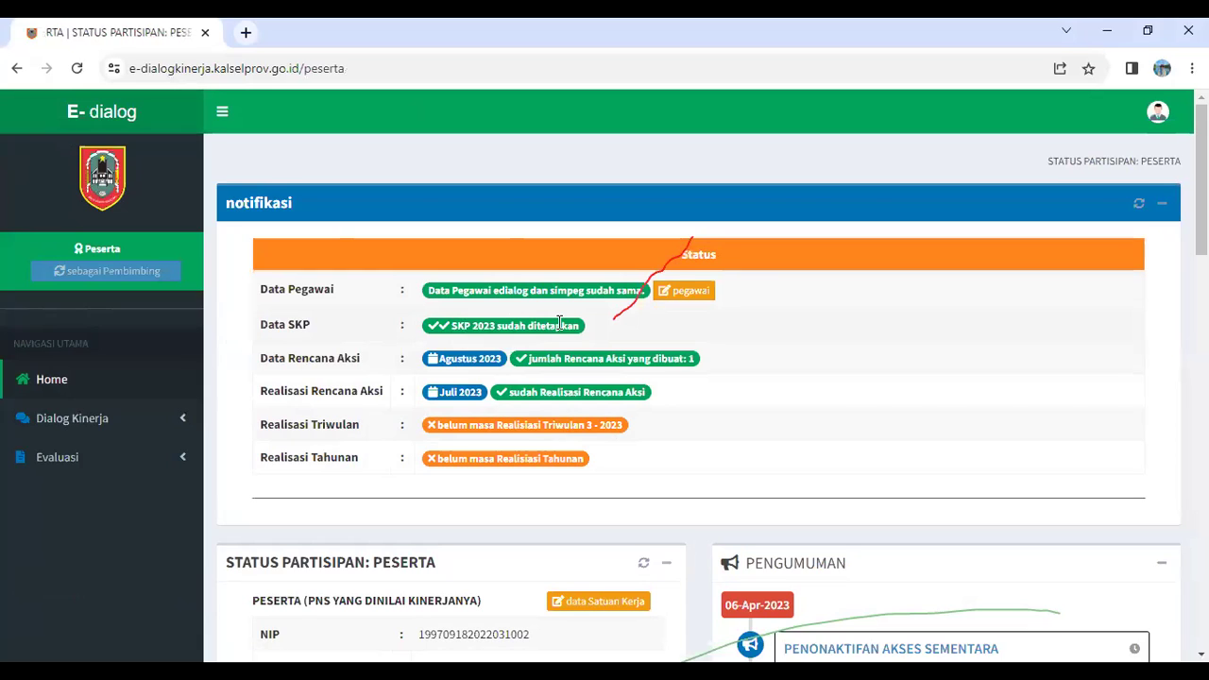
Open Rencana Aksi under Dialog Kinerja and bring up the period list
{"action": "left_click", "coordinate": [152, 417]}
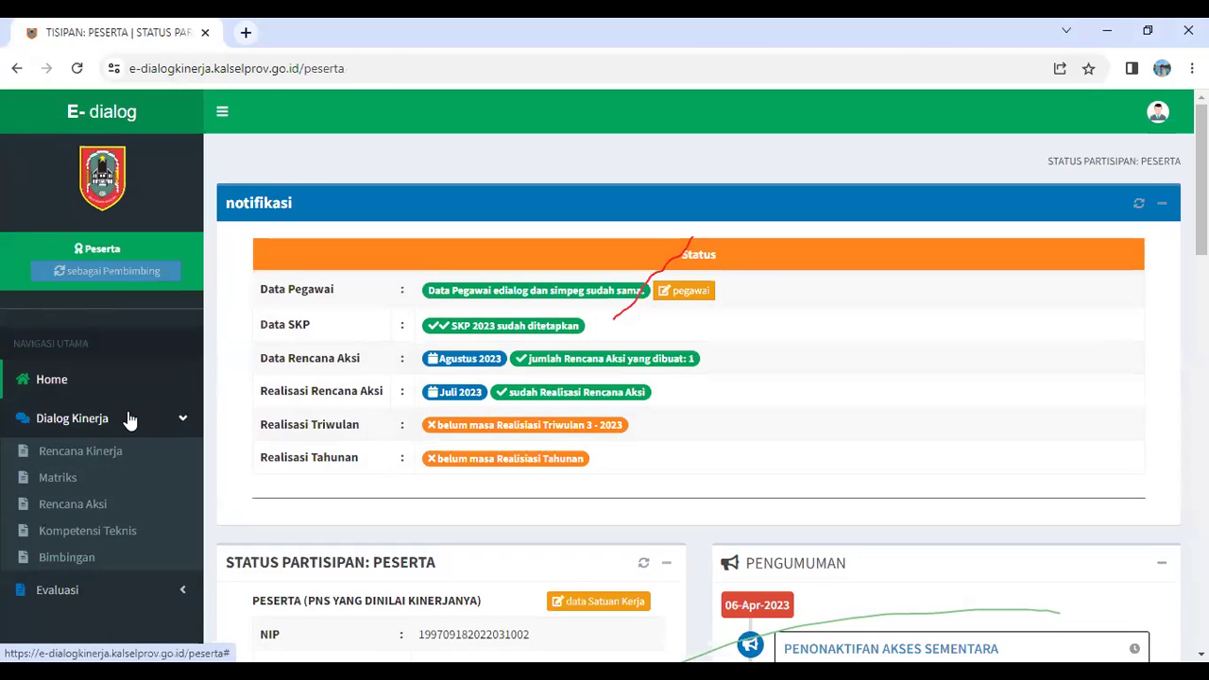
{"action": "left_click", "coordinate": [83, 504]}
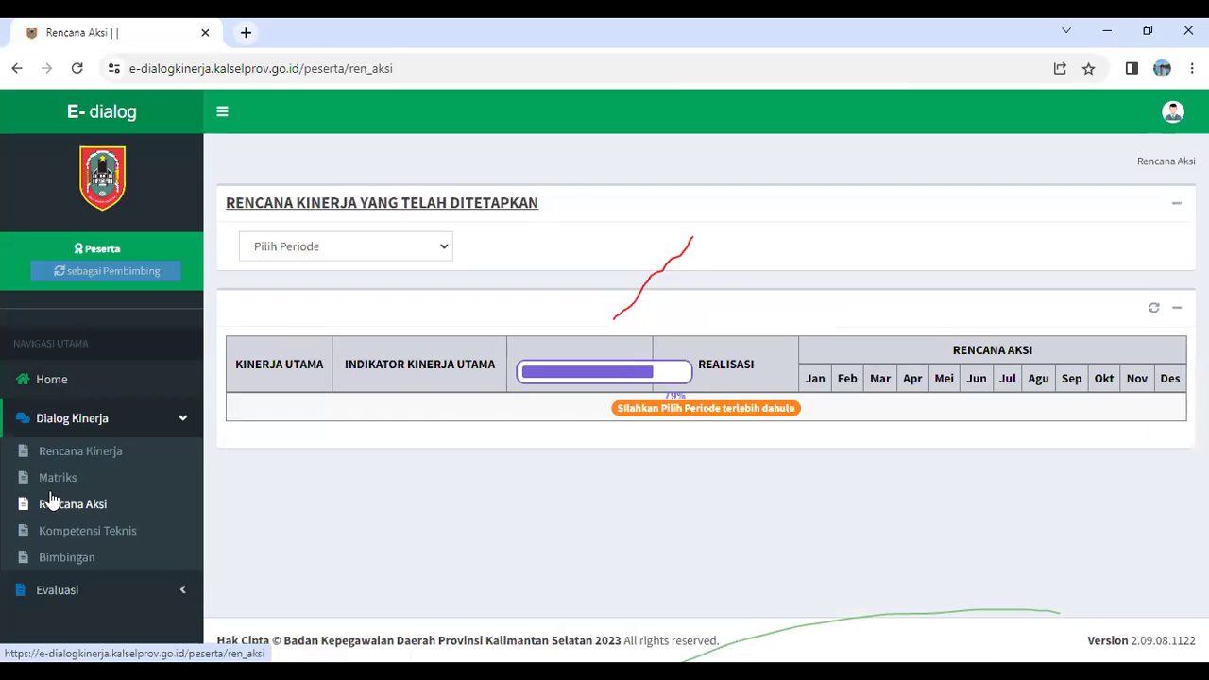
{"action": "left_click", "coordinate": [338, 252]}
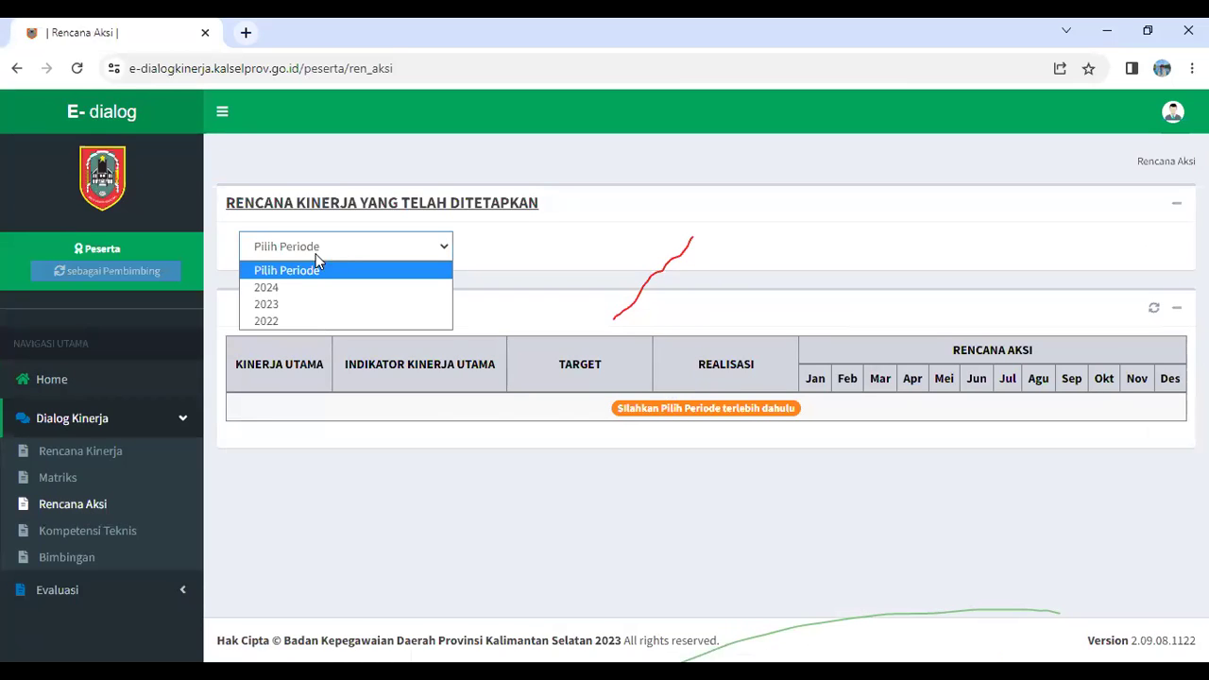
Select period 2023, check row 1's empty July plans, then go back to the table
{"action": "left_click", "coordinate": [278, 305]}
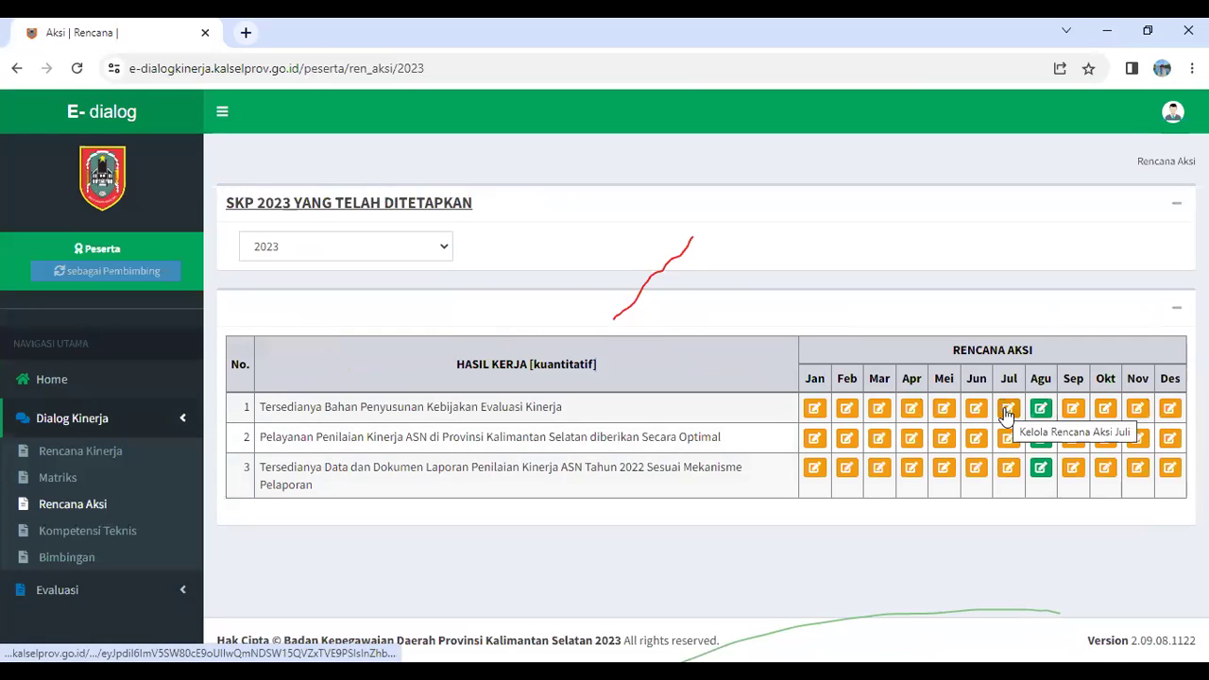
{"action": "left_click", "coordinate": [1008, 408]}
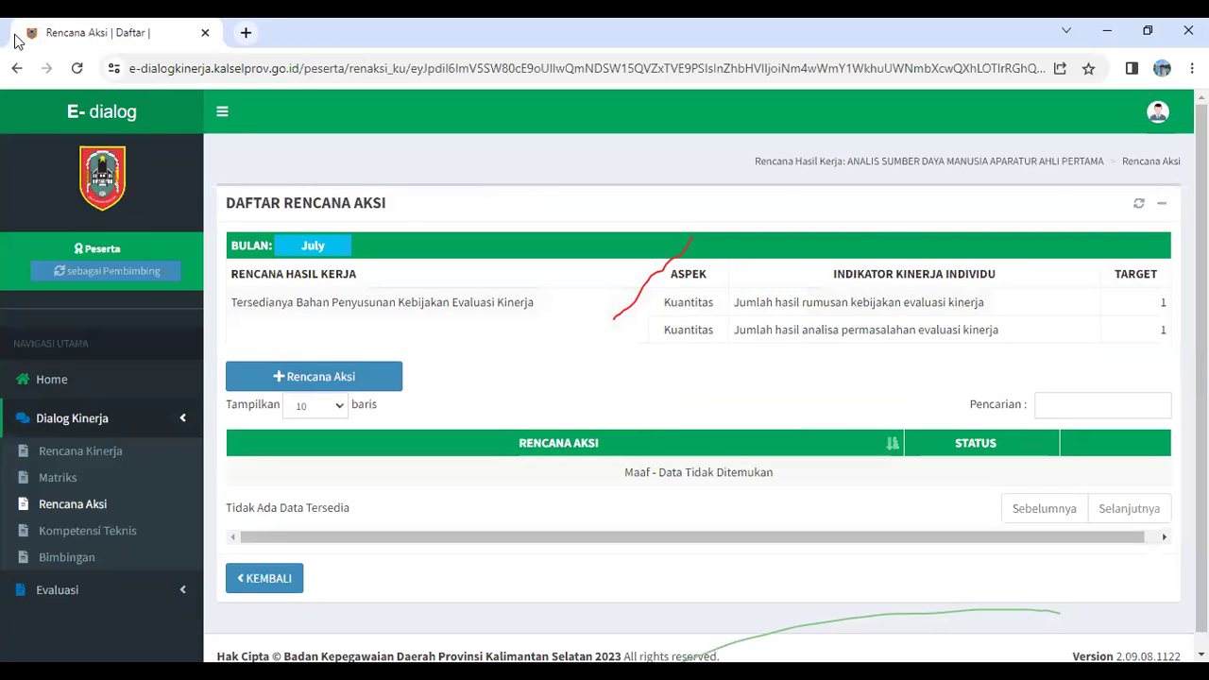
{"action": "left_click", "coordinate": [18, 68]}
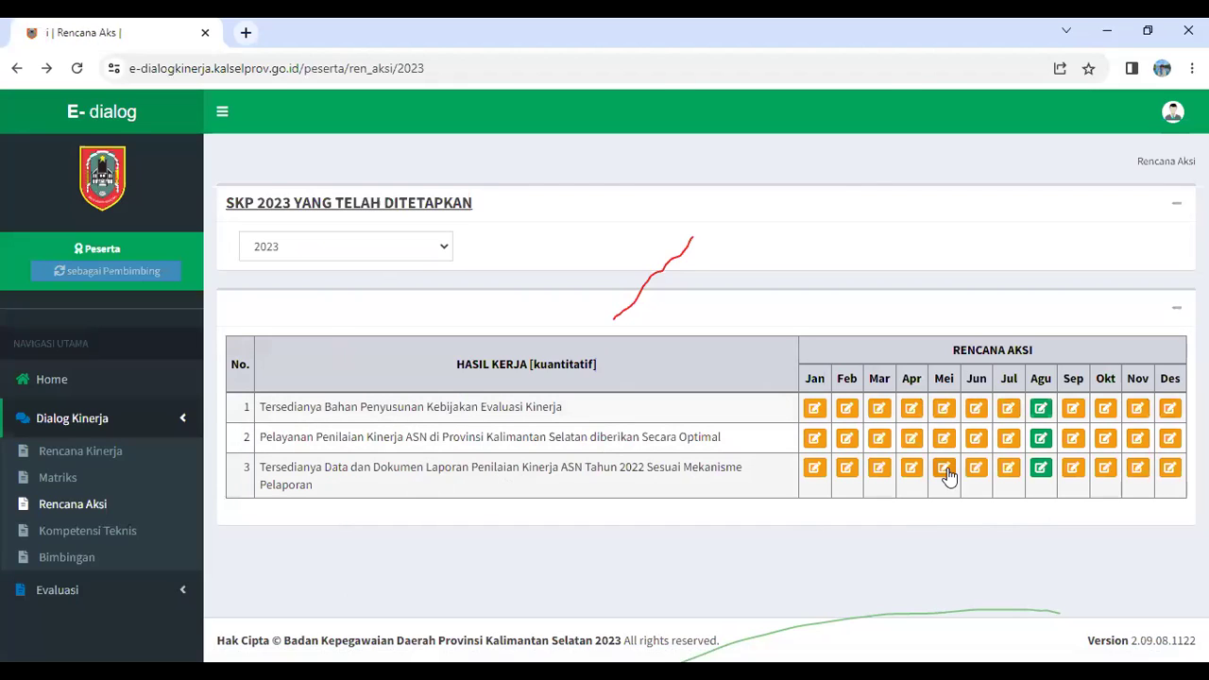
Add and save the August action plan 'Melakukan ........' for the third work result
{"action": "left_click", "coordinate": [1040, 469]}
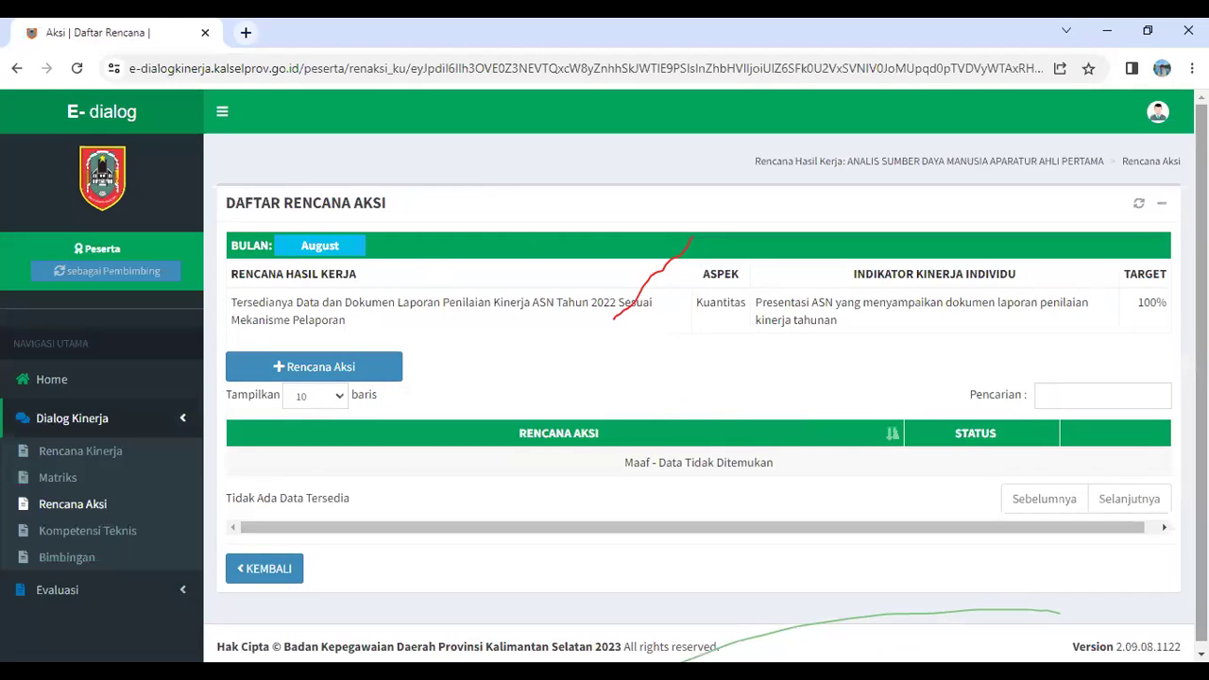
{"action": "left_click", "coordinate": [326, 376]}
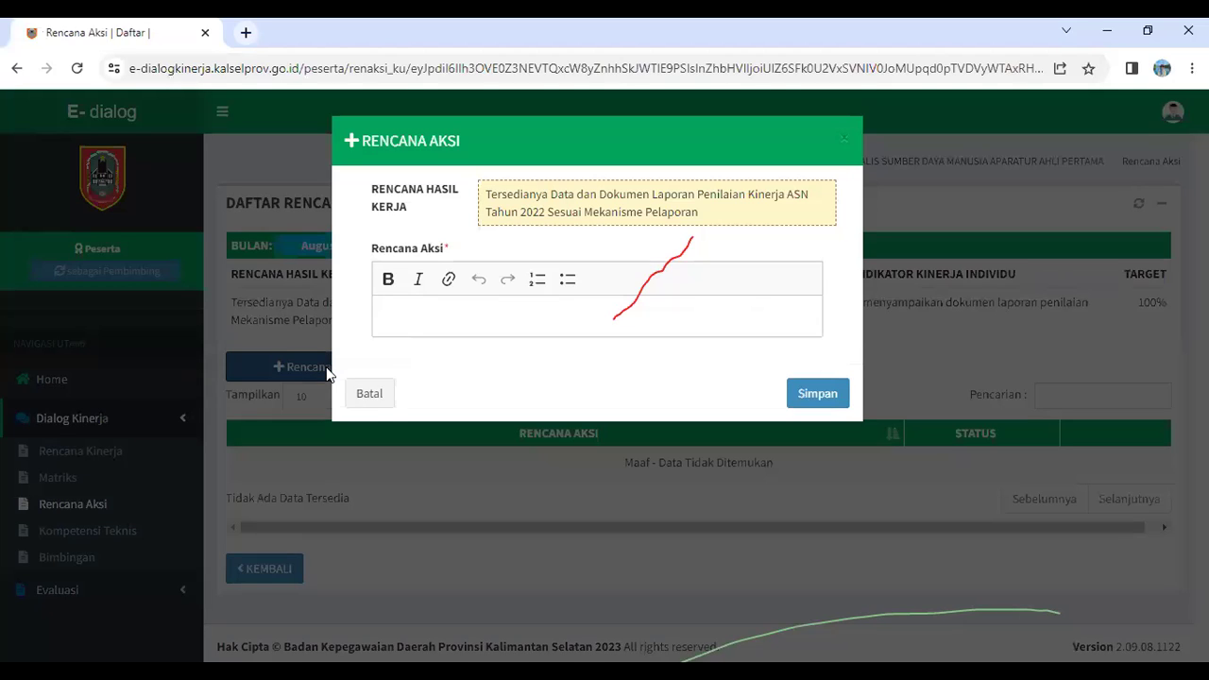
{"action": "left_click", "coordinate": [486, 310]}
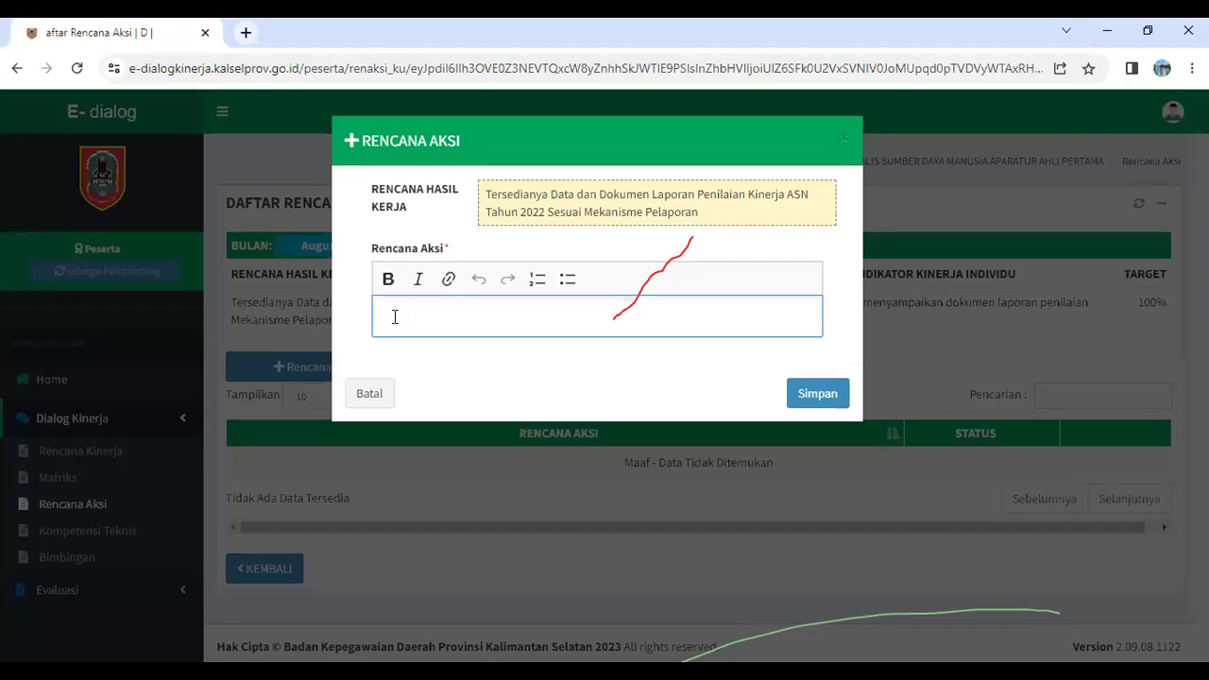
{"action": "type", "text": "Melakukan "}
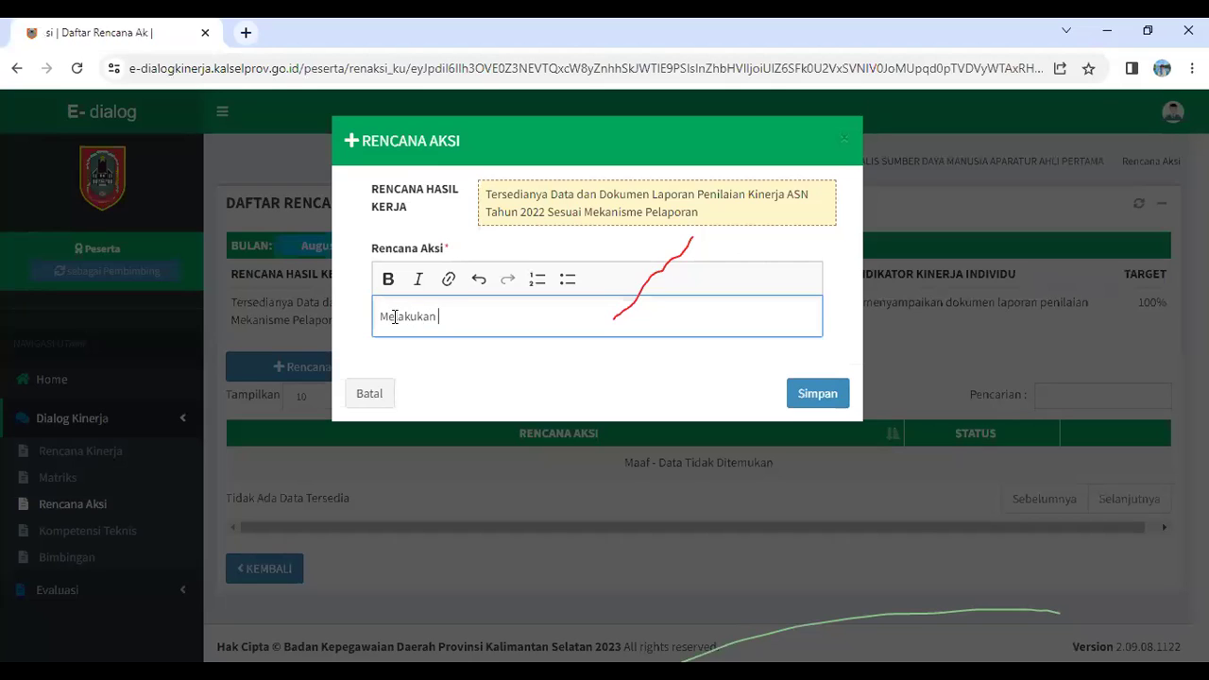
{"action": "type", "text": "........"}
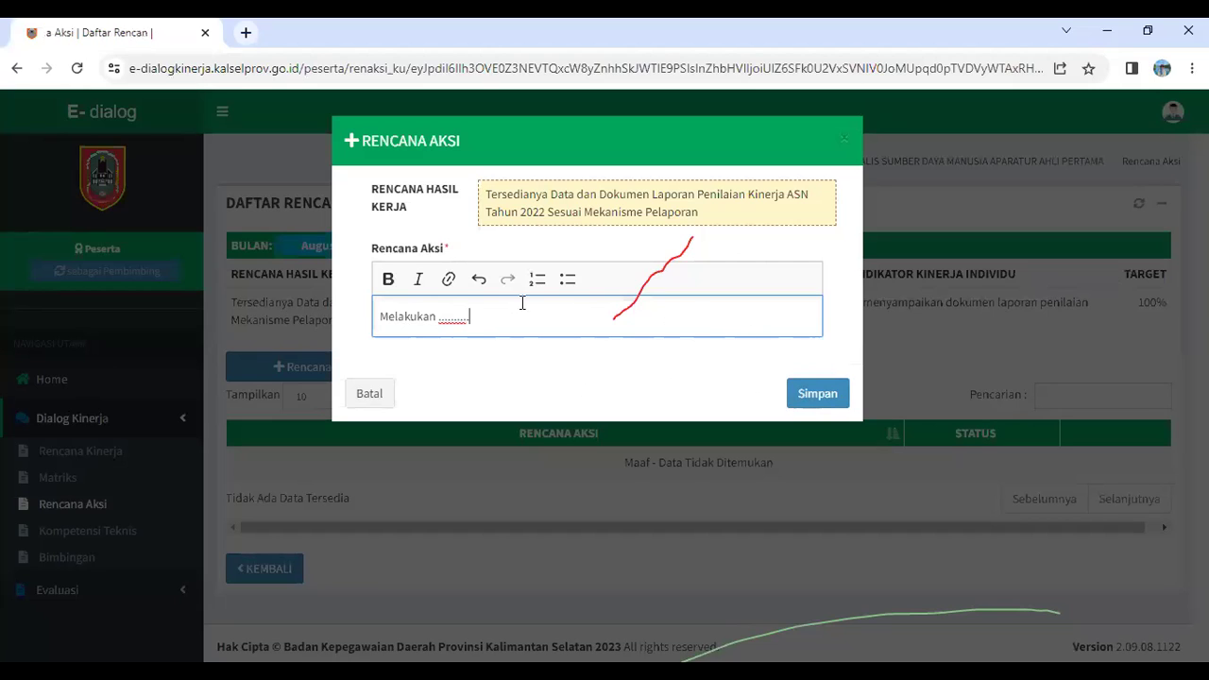
{"action": "left_click", "coordinate": [822, 394]}
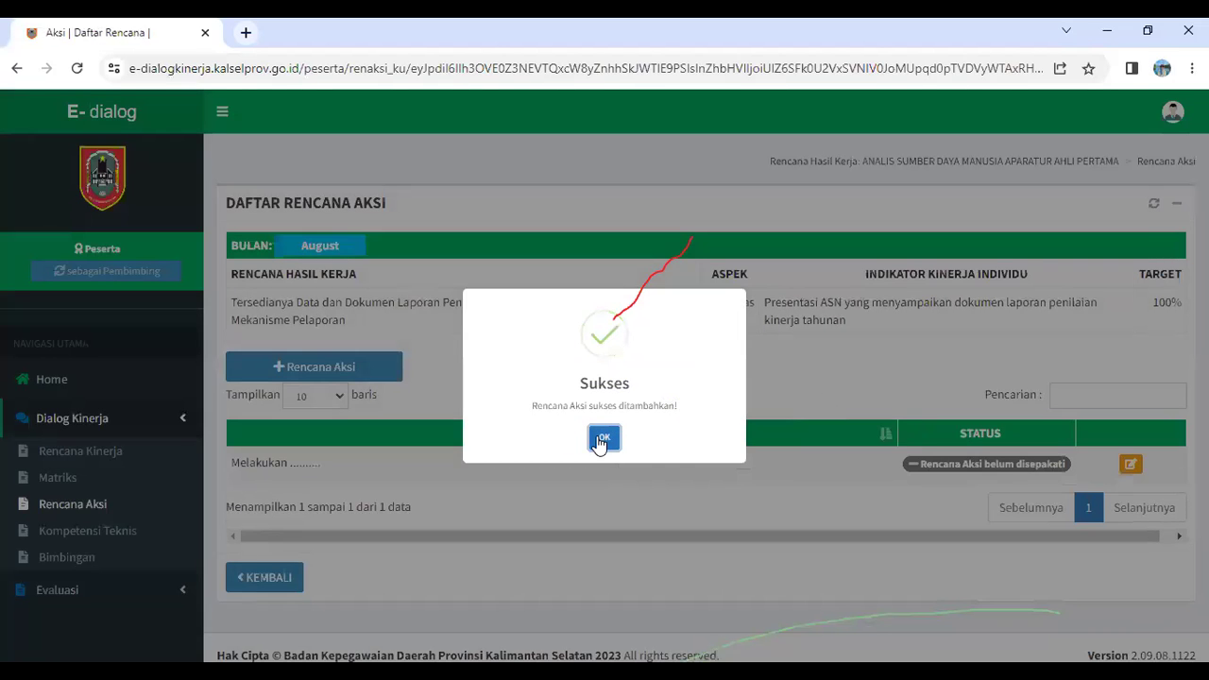
{"action": "left_click", "coordinate": [603, 439]}
Go back, reselect period 2023, and open row 2's August plan with its agreed status
{"action": "scroll", "coordinate": [513, 459], "scroll_direction": "down", "scroll_amount": 1}
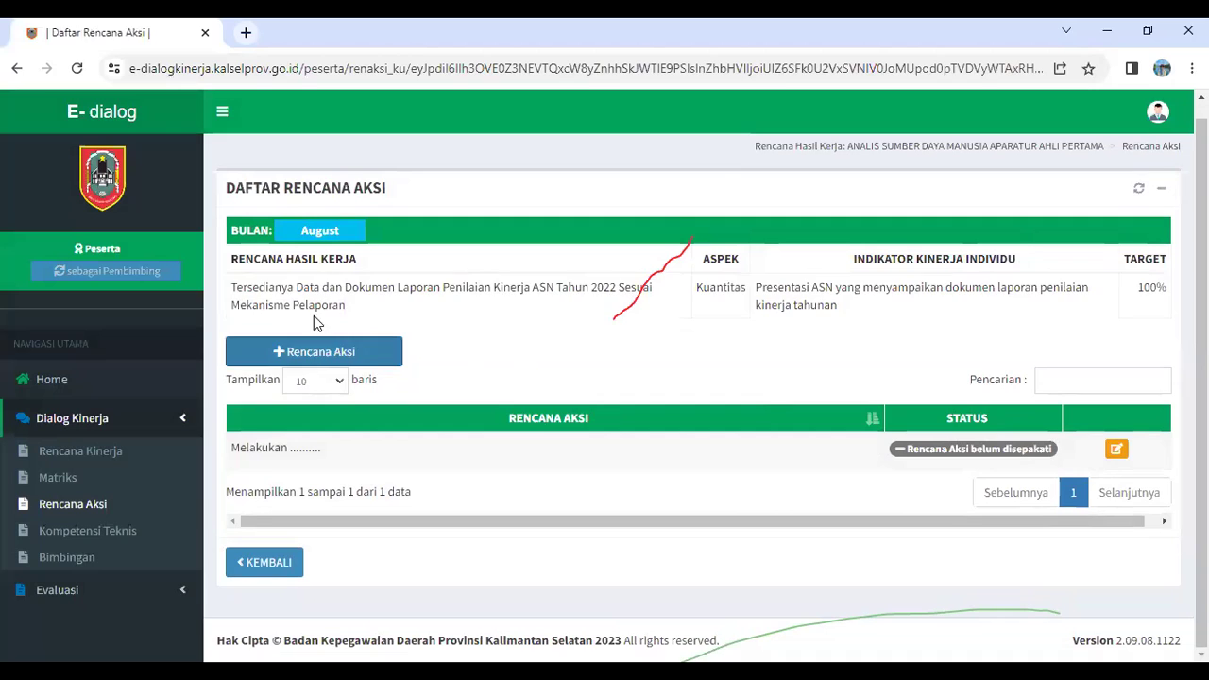
{"action": "left_click", "coordinate": [277, 567]}
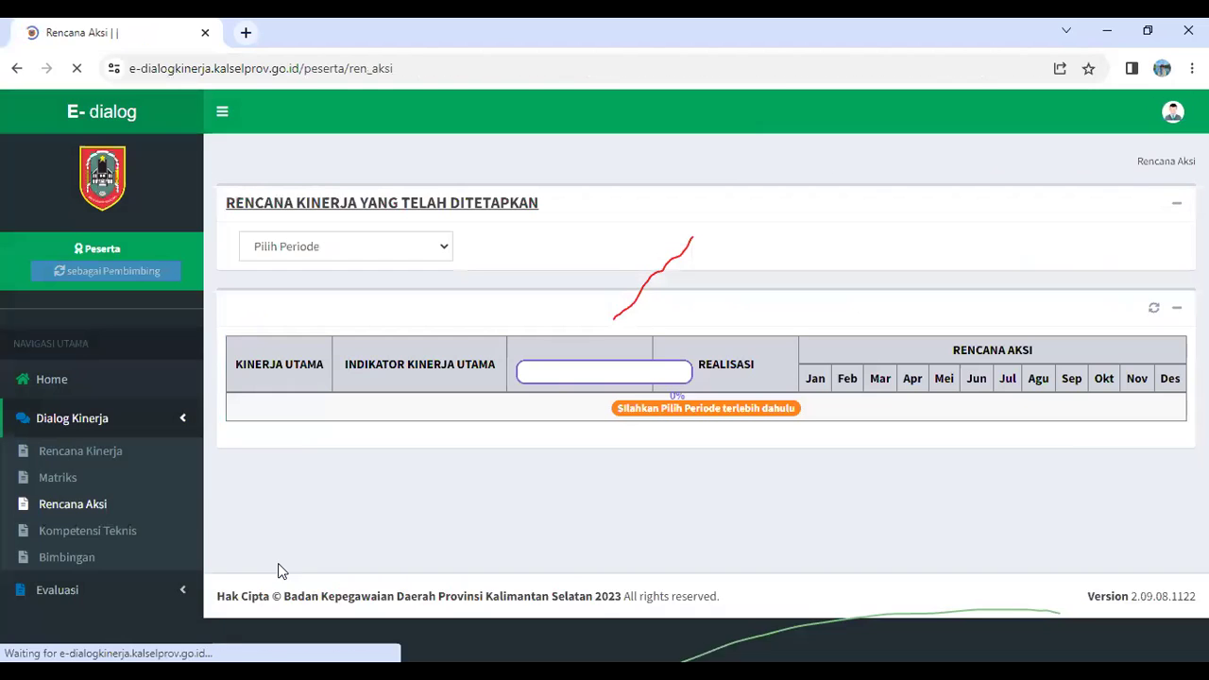
{"action": "left_click", "coordinate": [324, 262]}
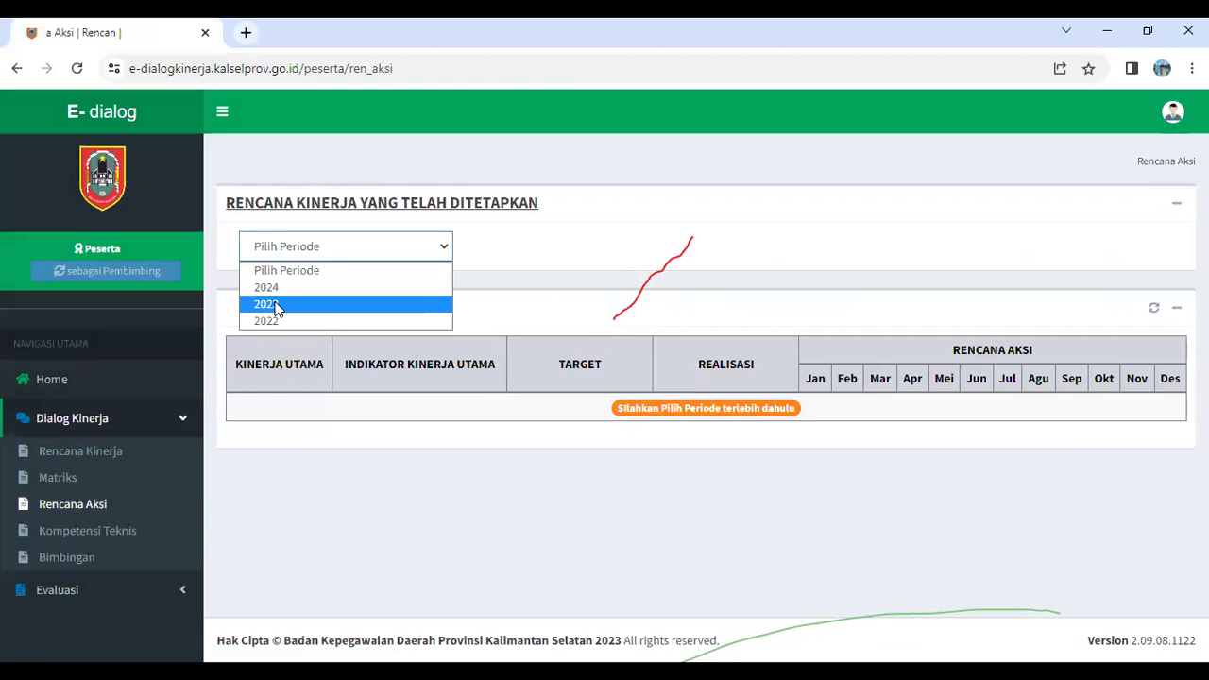
{"action": "left_click", "coordinate": [265, 304]}
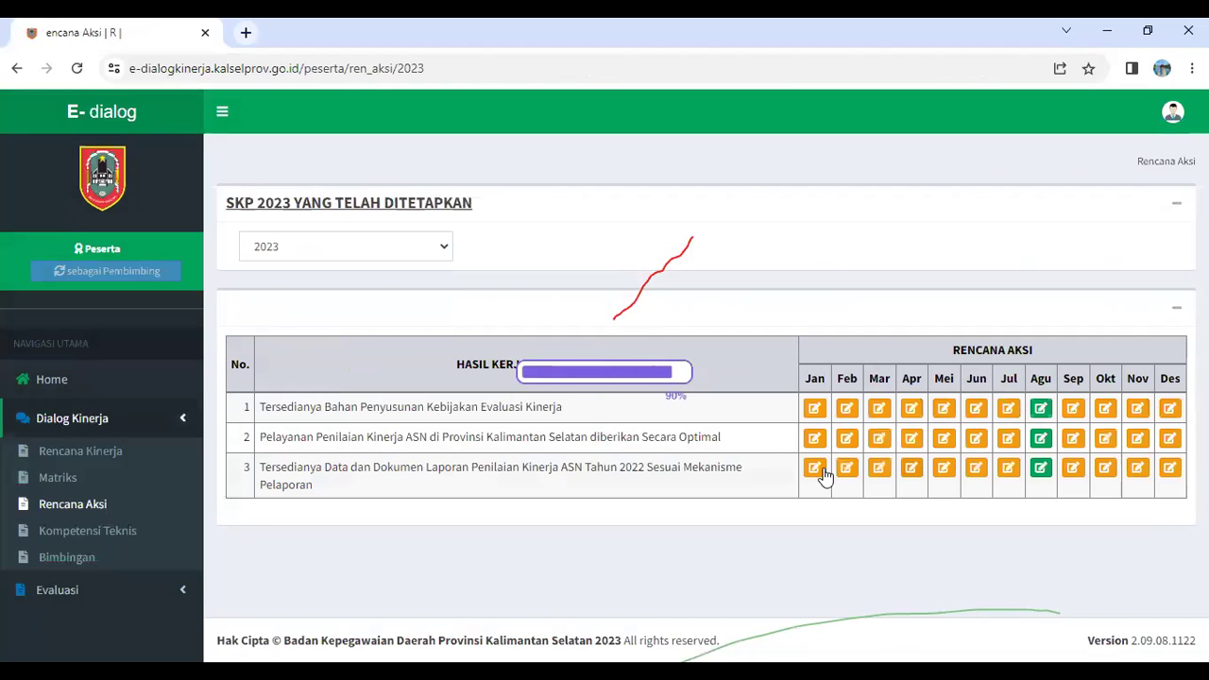
{"action": "left_click", "coordinate": [1041, 440]}
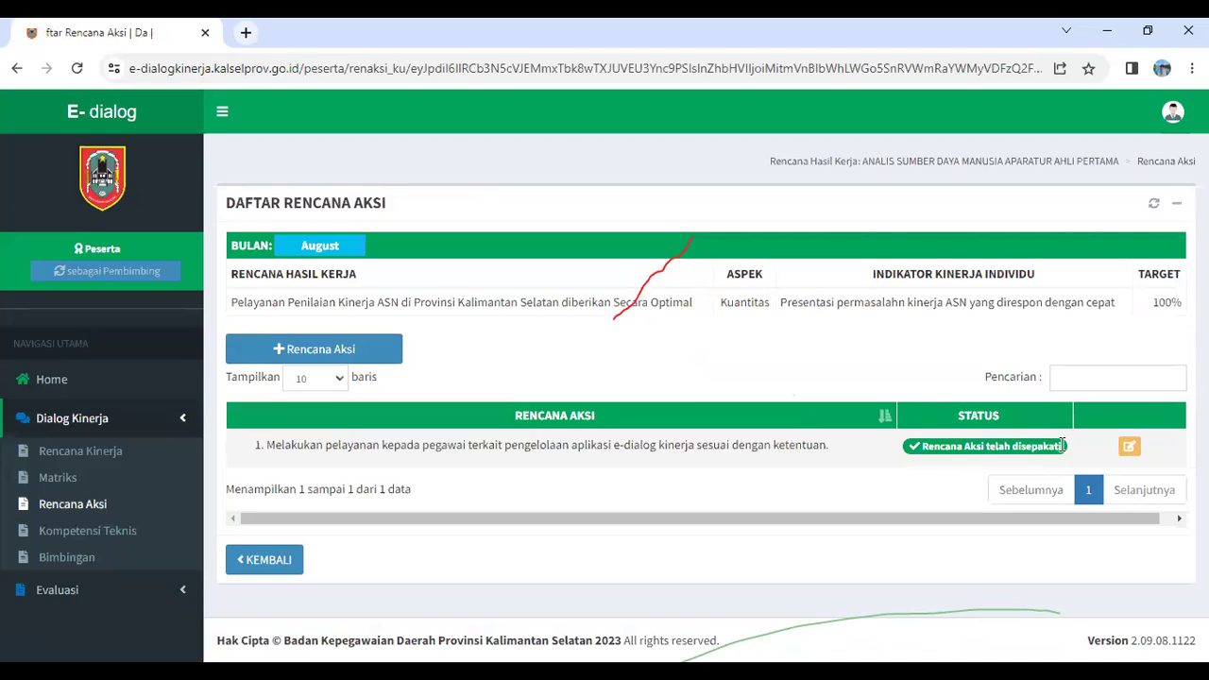
{"action": "left_click_drag", "start_coordinate": [917, 446], "coordinate": [1066, 451]}
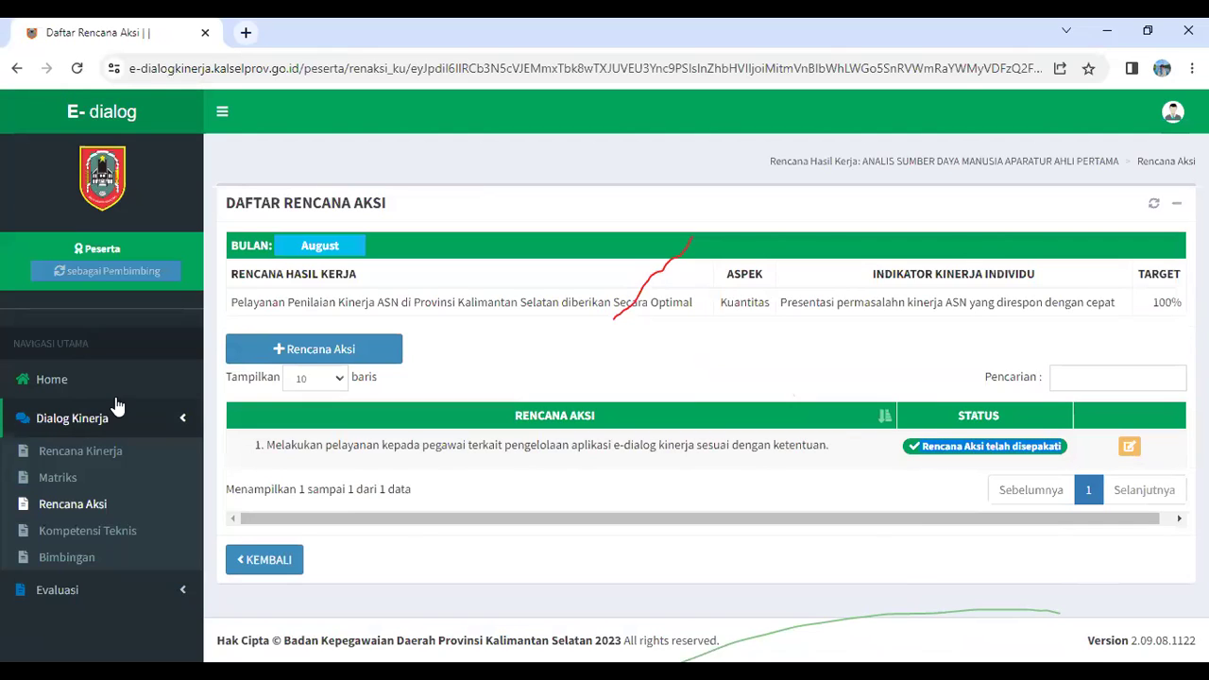
{"action": "left_click", "coordinate": [100, 599]}
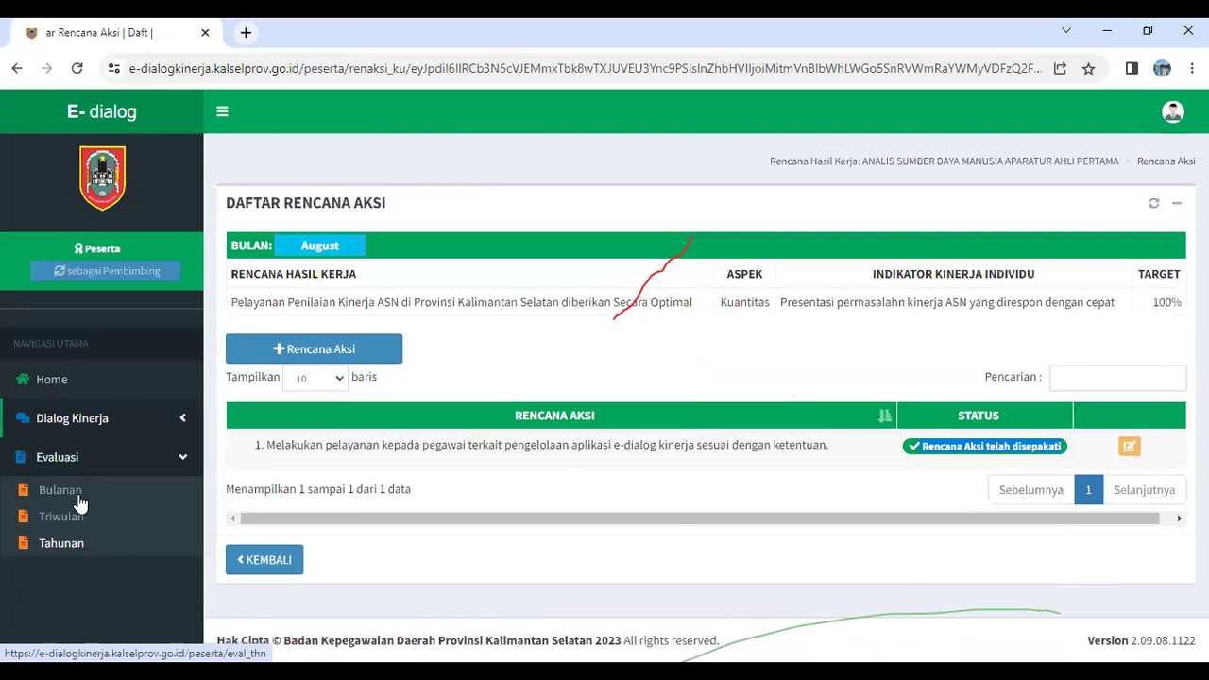
{"action": "left_click", "coordinate": [80, 504]}
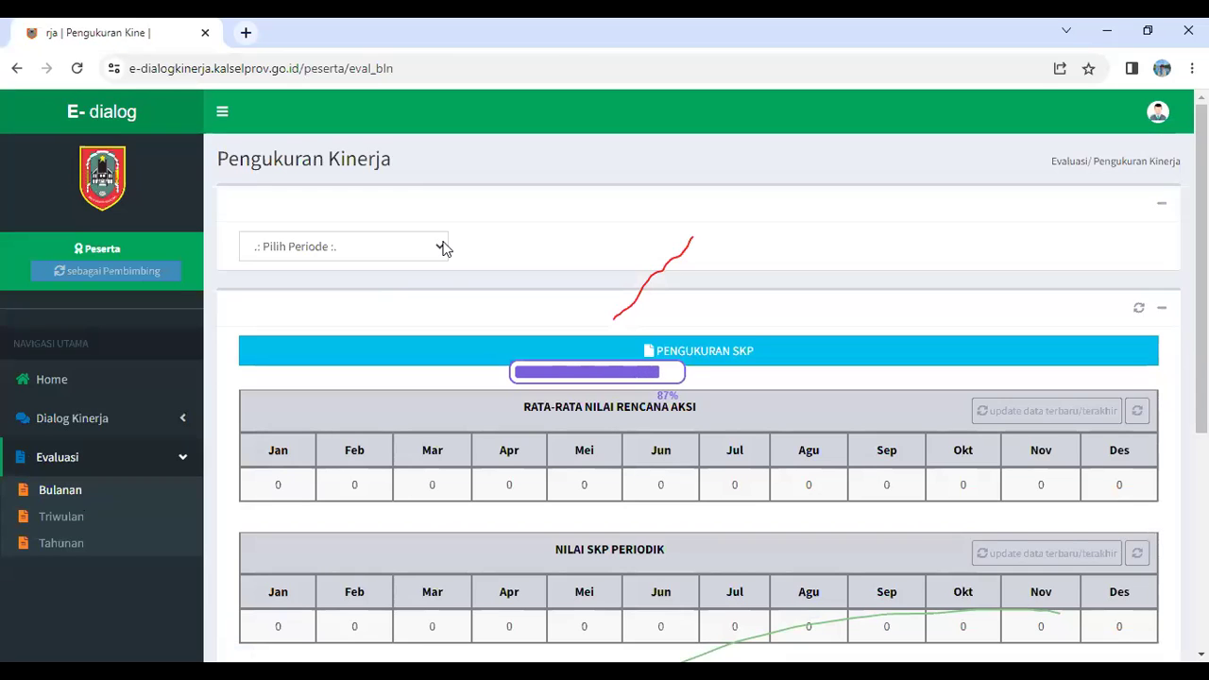
{"action": "left_click", "coordinate": [413, 250]}
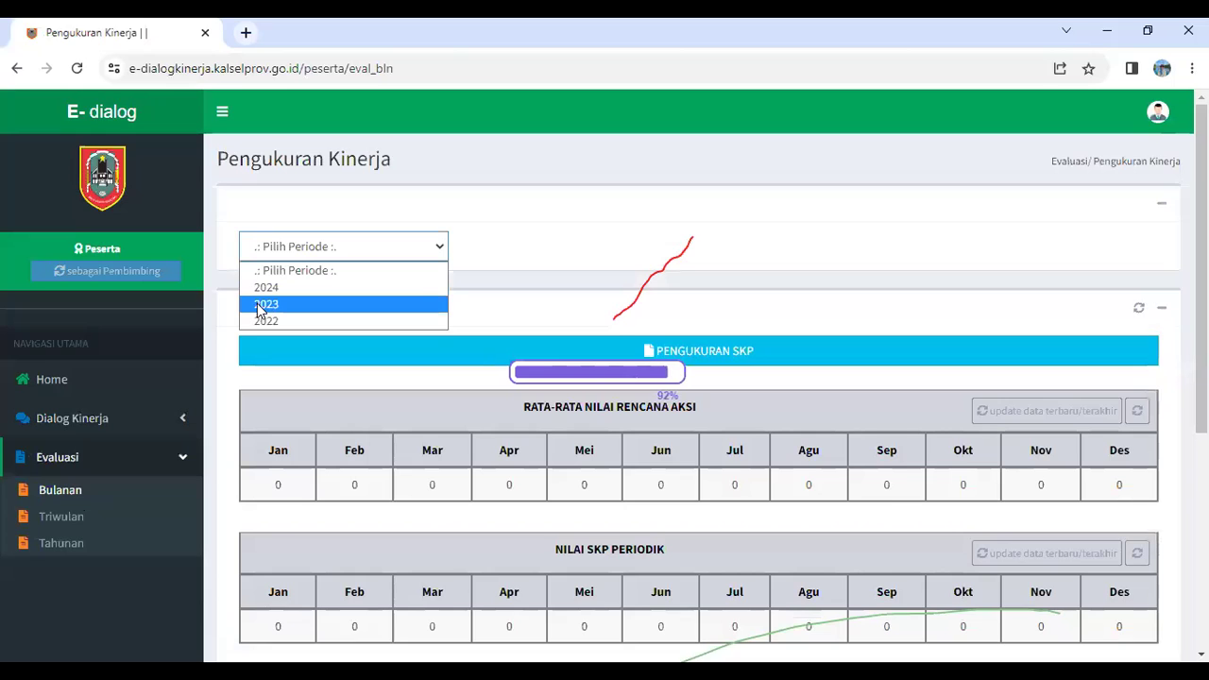
{"action": "left_click", "coordinate": [258, 305]}
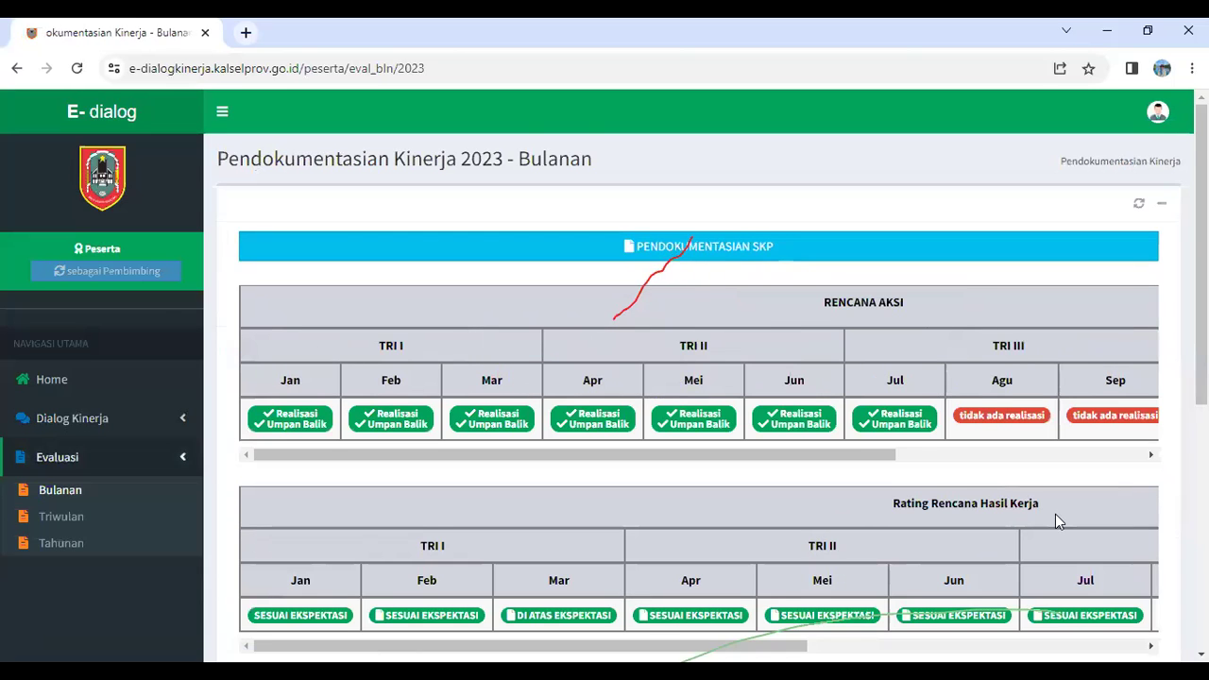
{"action": "scroll", "coordinate": [857, 512], "scroll_direction": "down", "scroll_amount": 3}
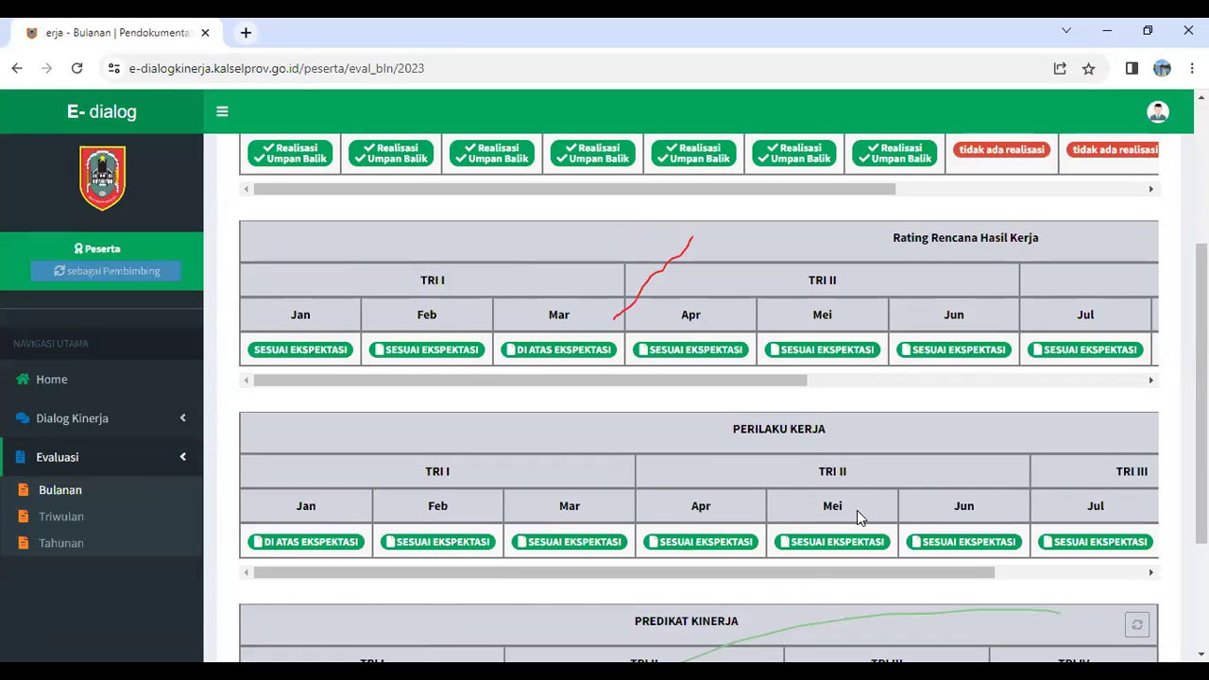
{"action": "scroll", "coordinate": [856, 510], "scroll_direction": "up", "scroll_amount": 3}
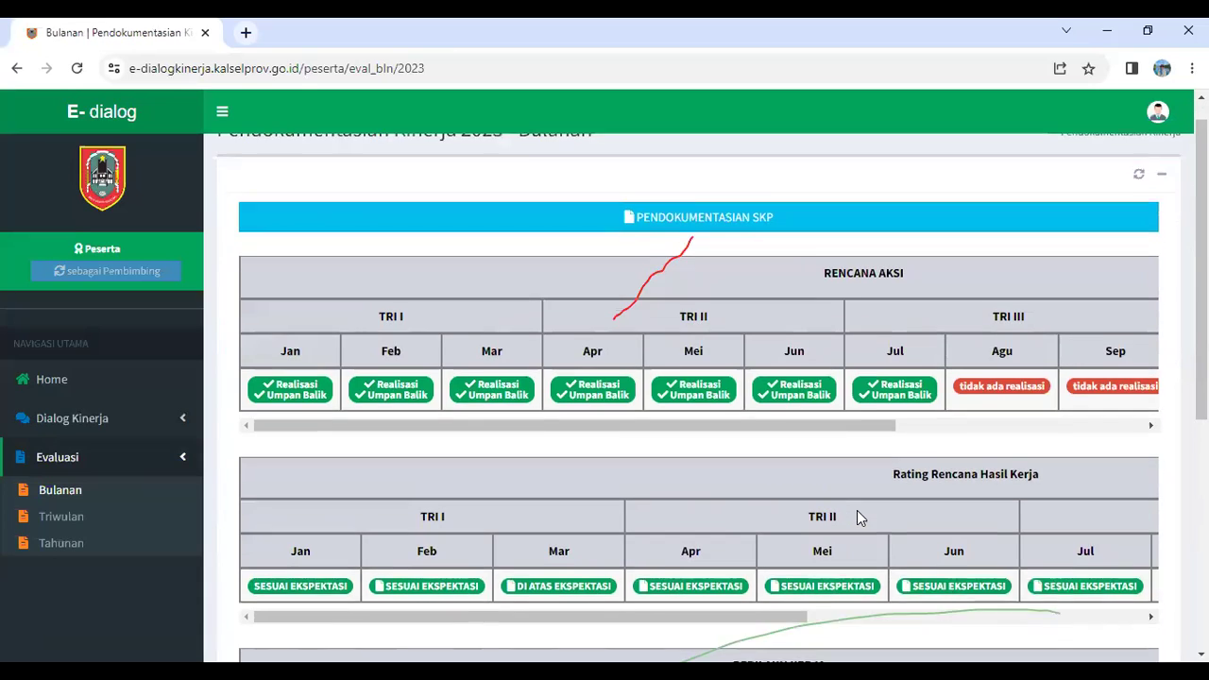
{"action": "scroll", "coordinate": [857, 510], "scroll_direction": "down", "scroll_amount": 1}
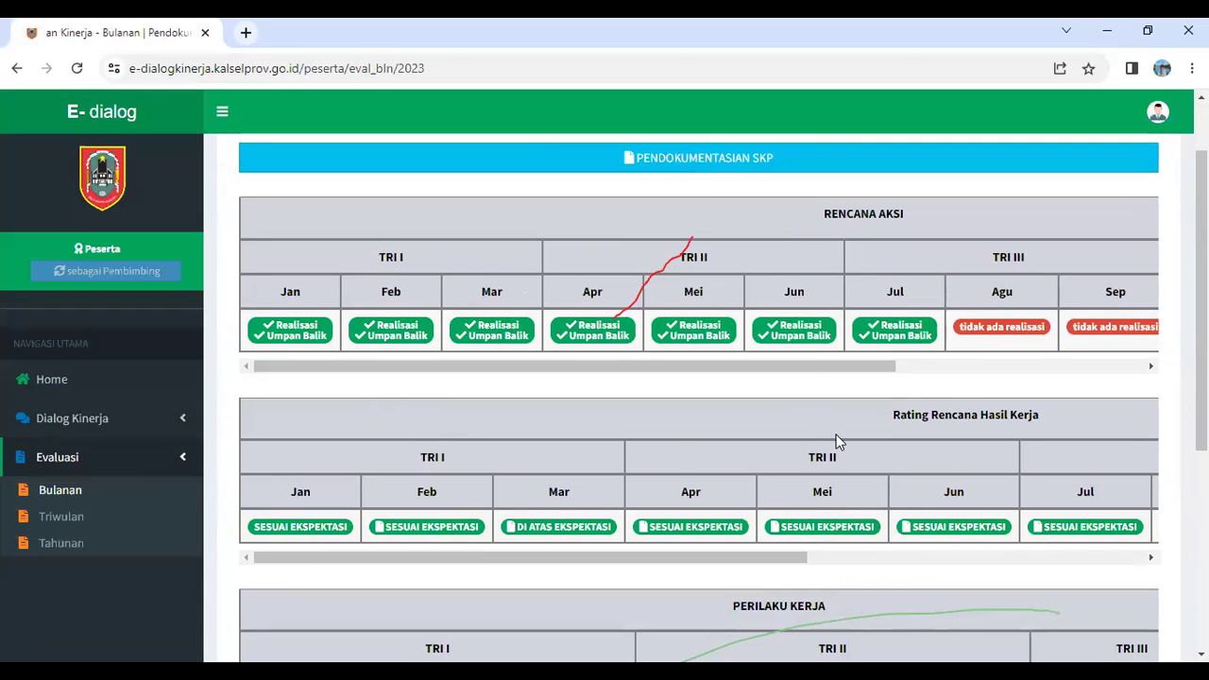
{"action": "scroll", "coordinate": [916, 420], "scroll_direction": "down", "scroll_amount": 3}
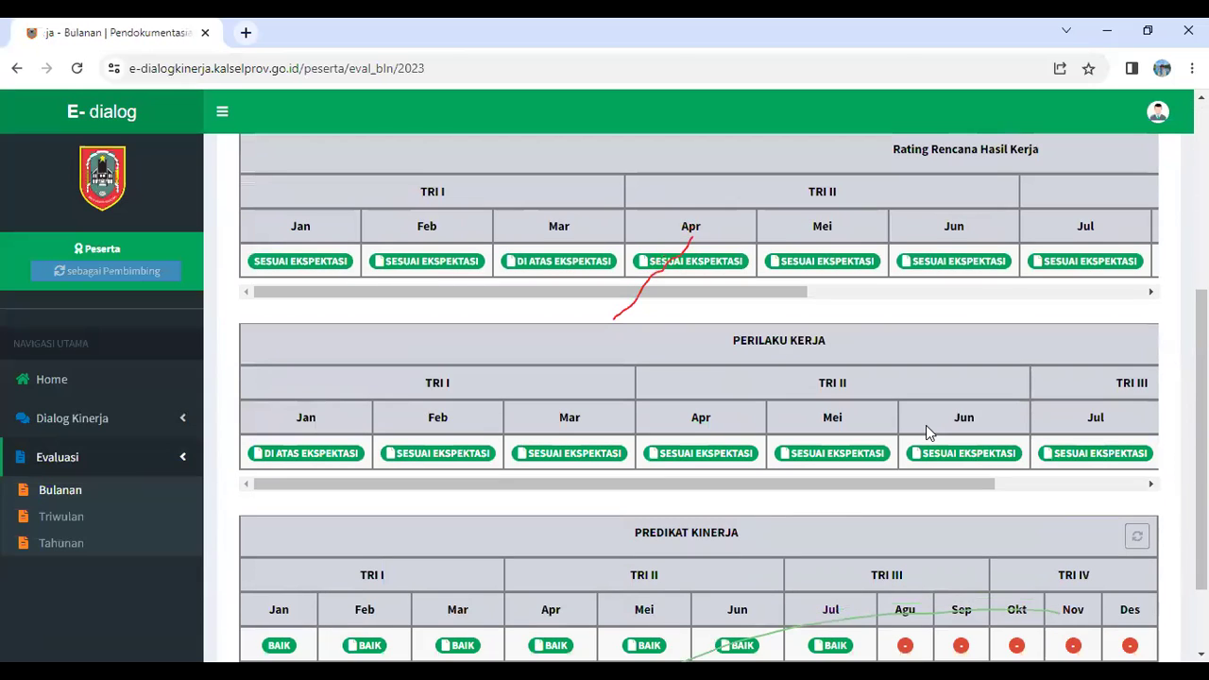
{"action": "scroll", "coordinate": [690, 430], "scroll_direction": "up", "scroll_amount": 1}
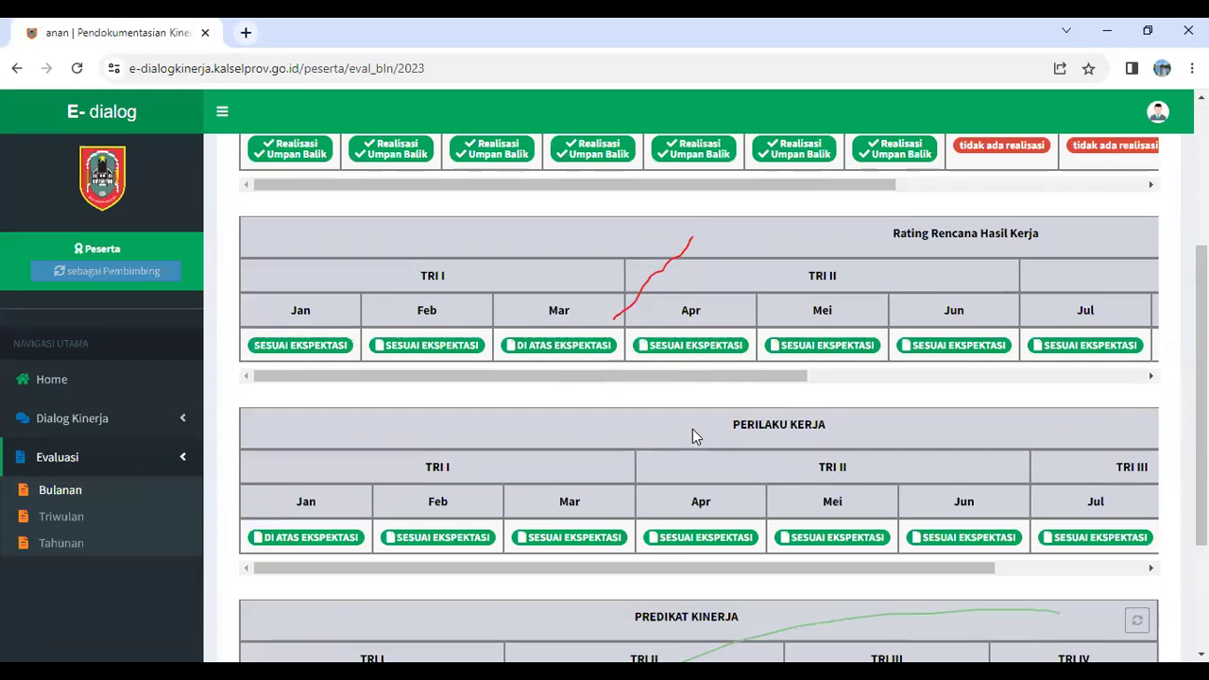
{"action": "scroll", "coordinate": [709, 460], "scroll_direction": "down", "scroll_amount": 2}
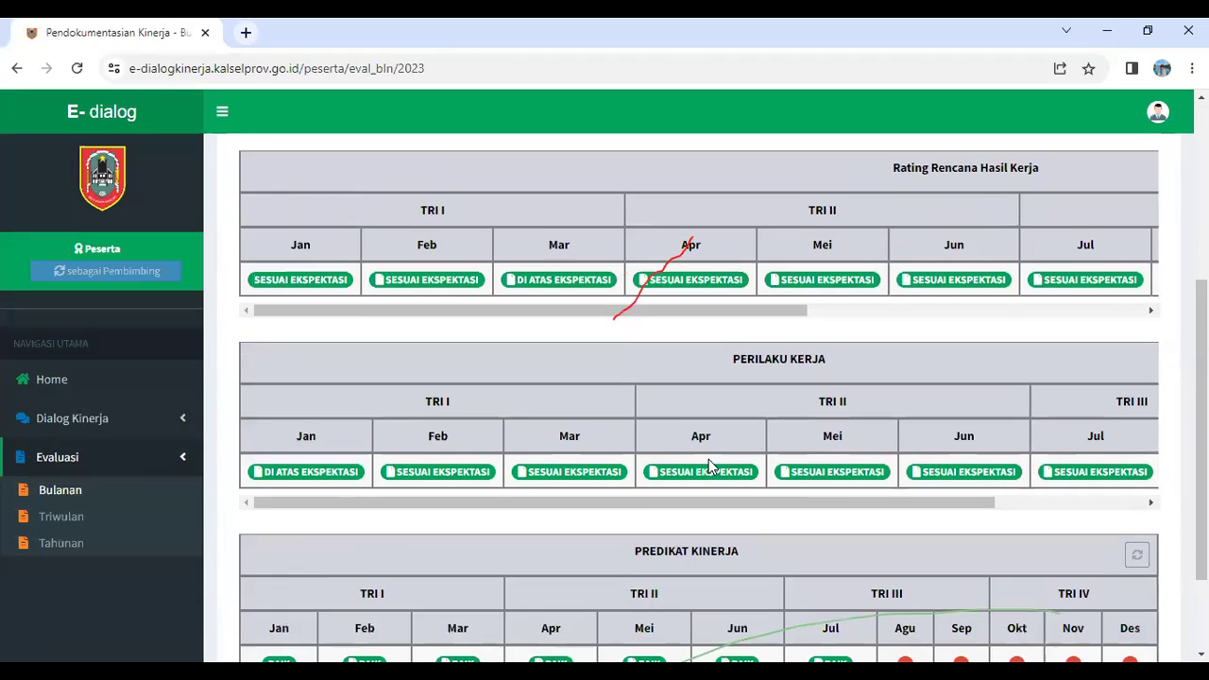
{"action": "scroll", "coordinate": [452, 449], "scroll_direction": "up", "scroll_amount": 2}
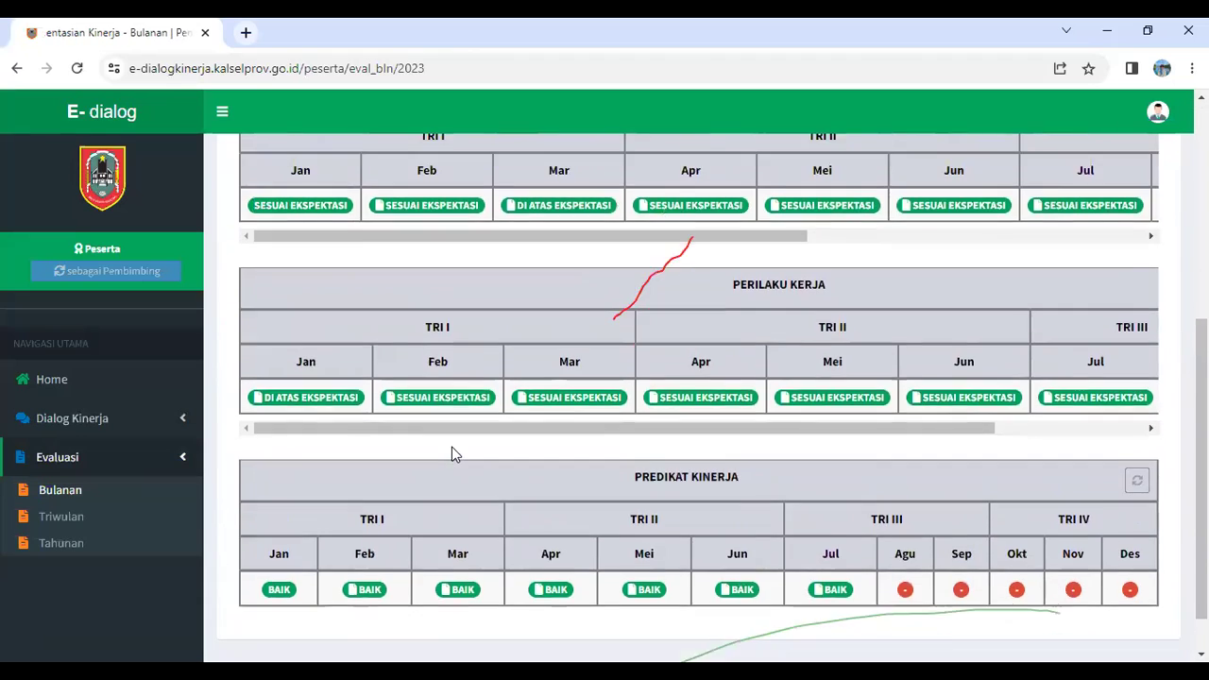
{"action": "triple_click", "coordinate": [900, 237]}
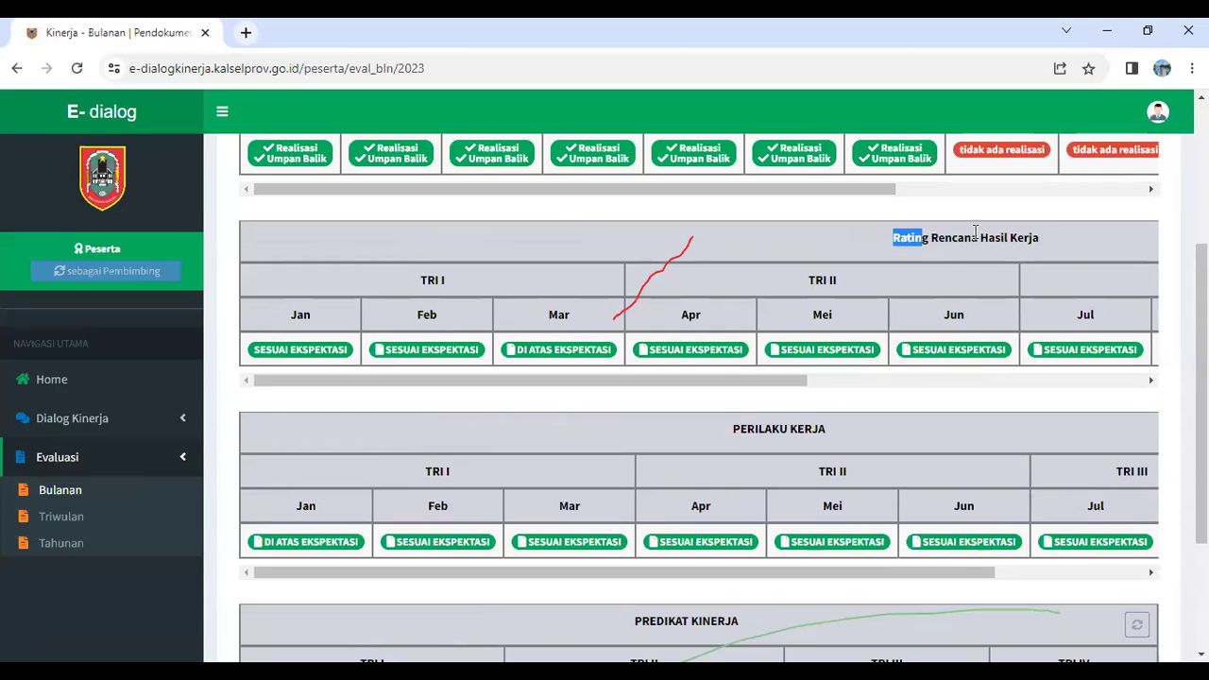
{"action": "triple_click", "coordinate": [808, 427]}
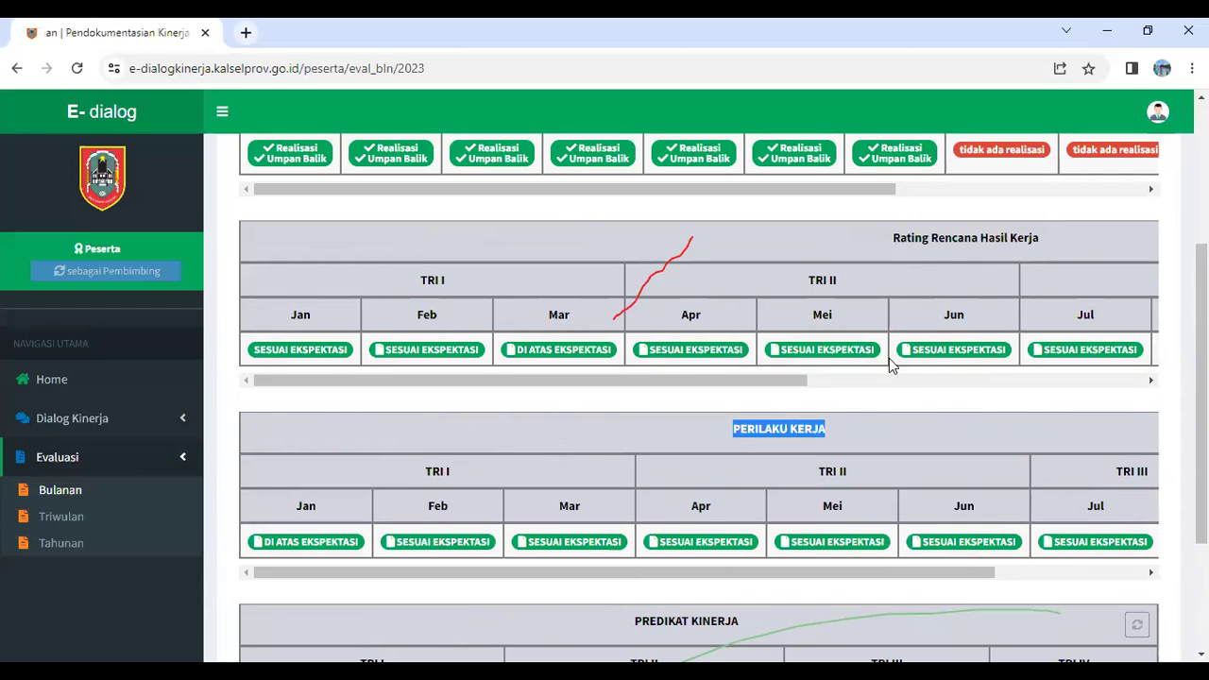
{"action": "scroll", "coordinate": [827, 524], "scroll_direction": "down", "scroll_amount": 3}
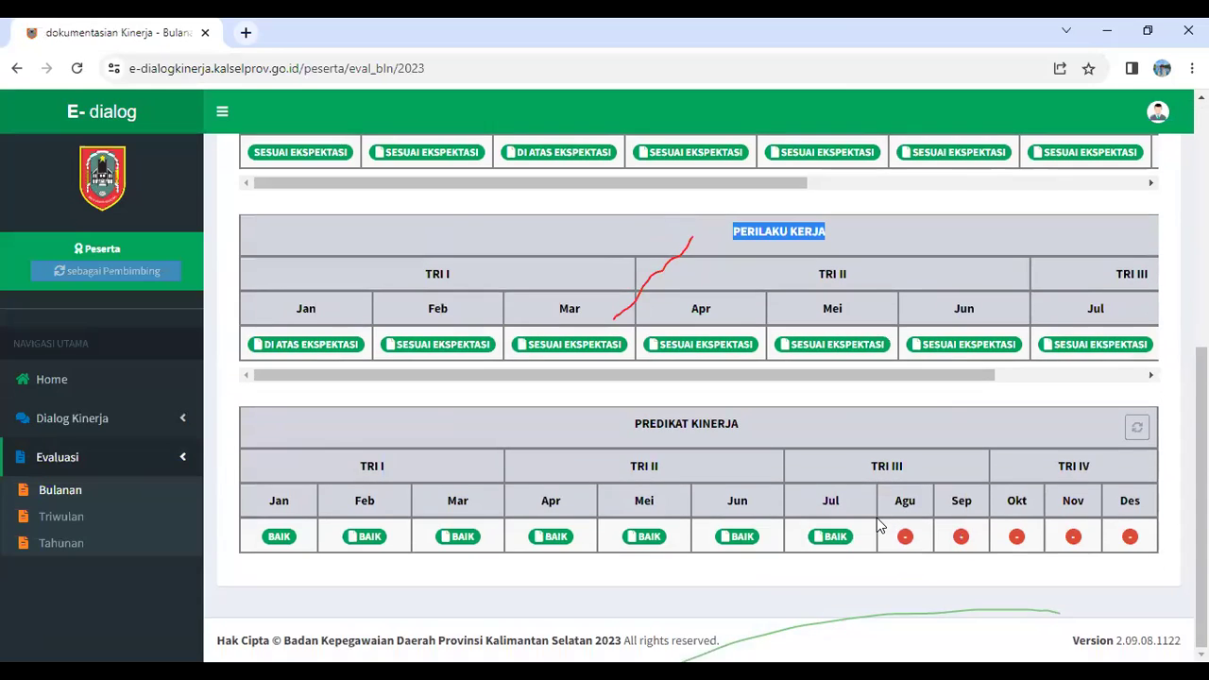
{"action": "left_click_drag", "start_coordinate": [618, 427], "coordinate": [762, 424]}
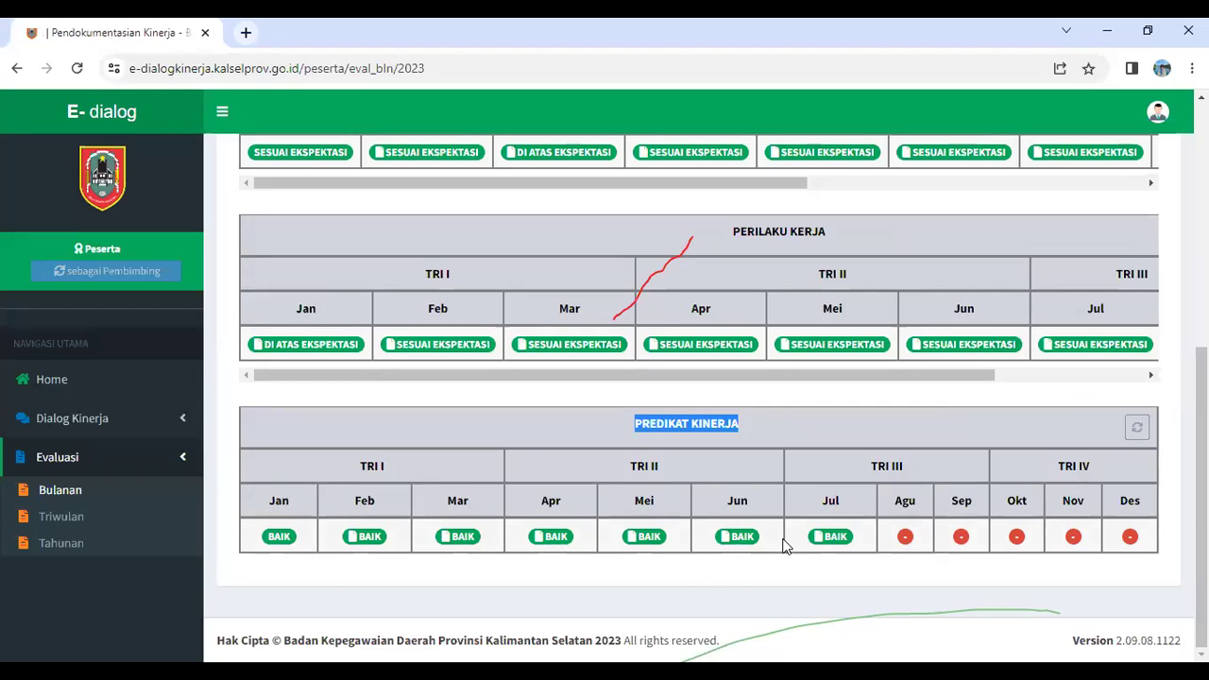
{"action": "scroll", "coordinate": [785, 544], "scroll_direction": "up", "scroll_amount": 5}
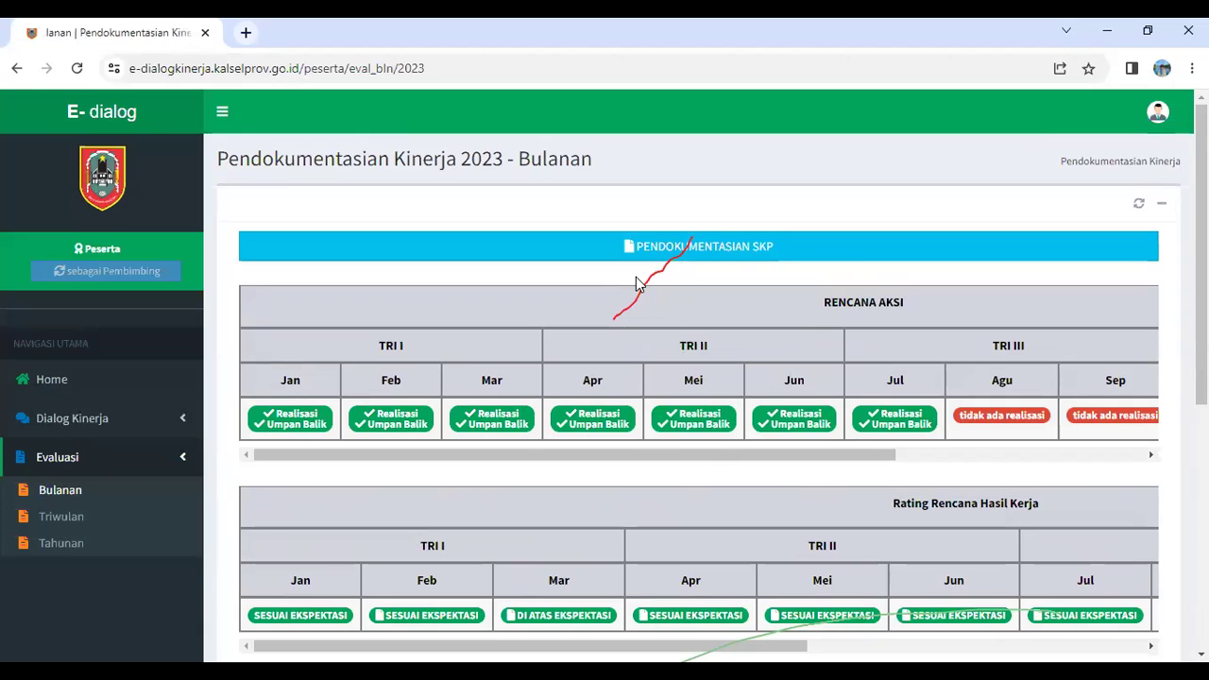
Open the PENDOKUMENTASIAN SKP table of 2023 work results by month
{"action": "left_click", "coordinate": [729, 247]}
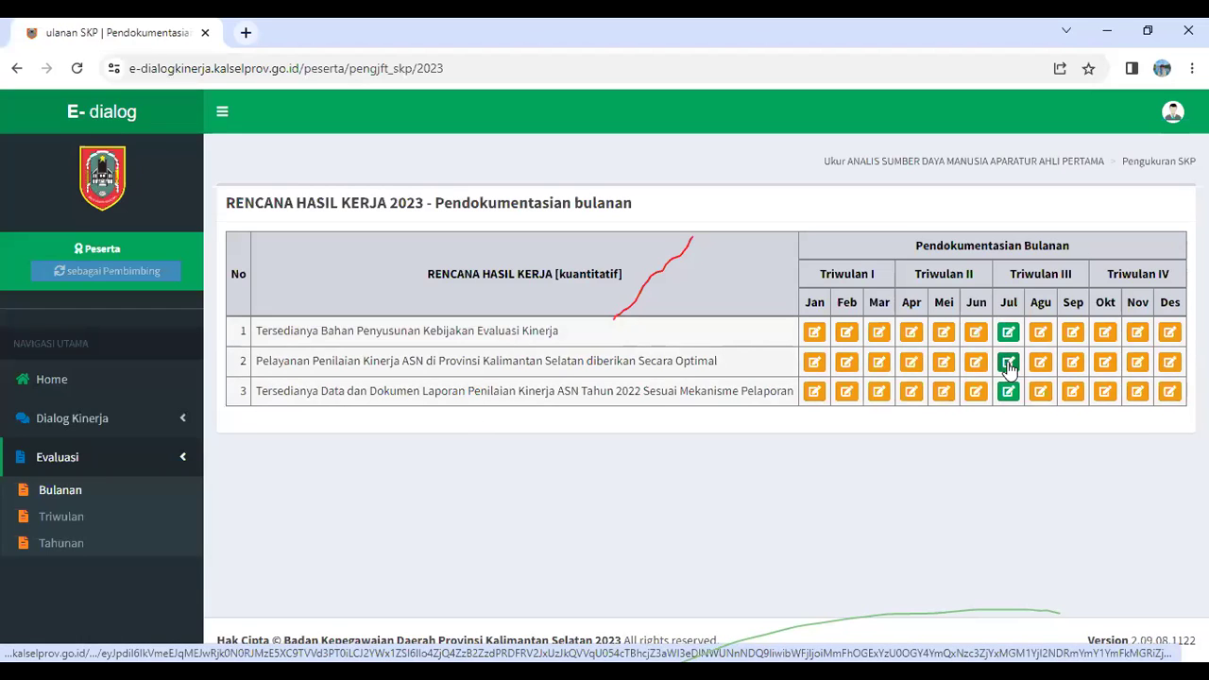
Open the July realisation for the second work plan result (row 2)
{"action": "left_click", "coordinate": [1009, 364]}
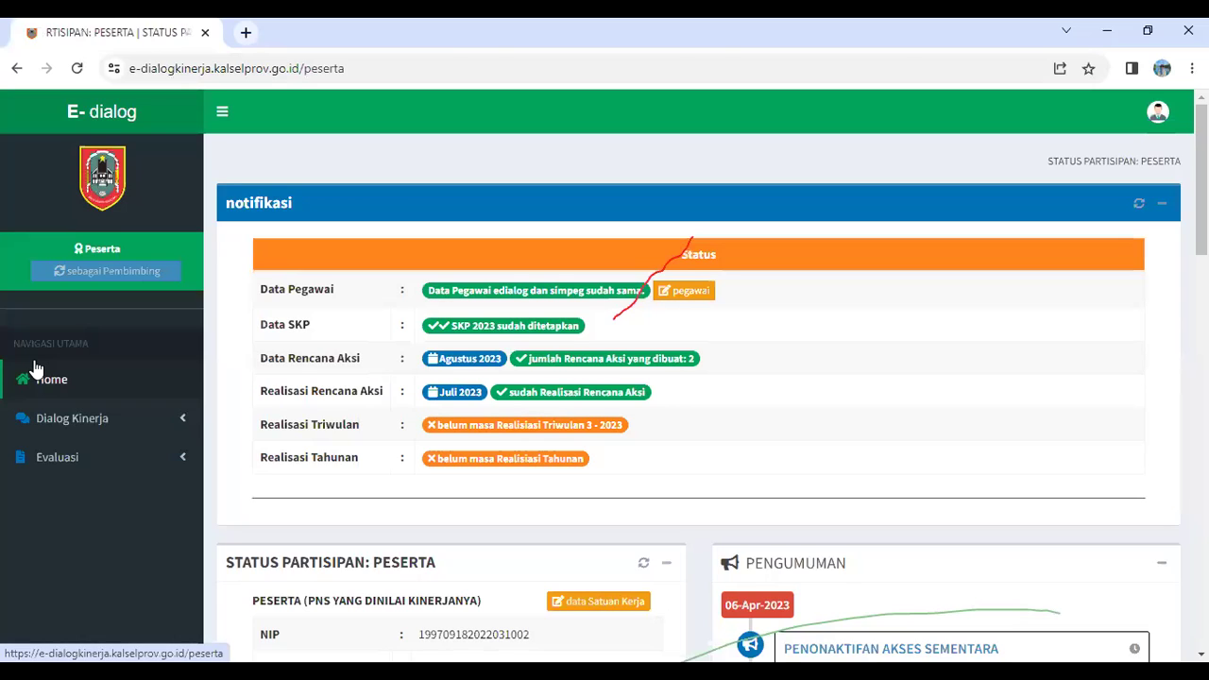
Expand the Evaluasi menu, then page forward and back through Zoom's participant gallery
{"action": "left_click", "coordinate": [166, 472]}
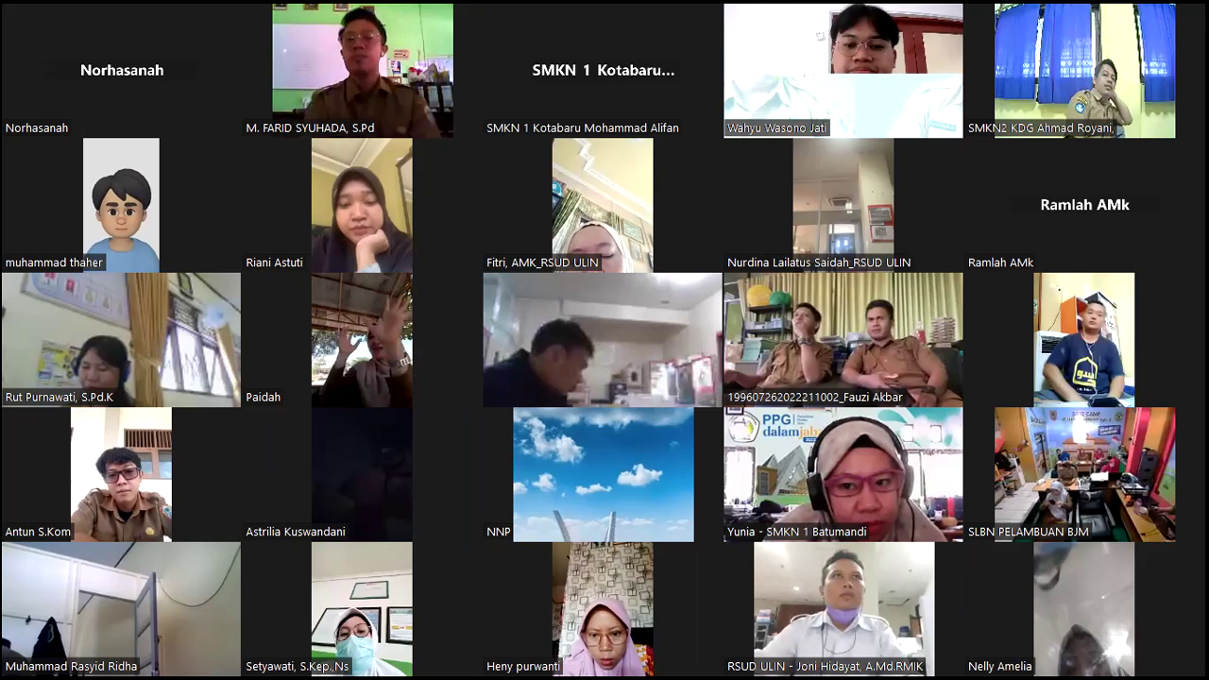
{"action": "key", "text": "Page_Down"}
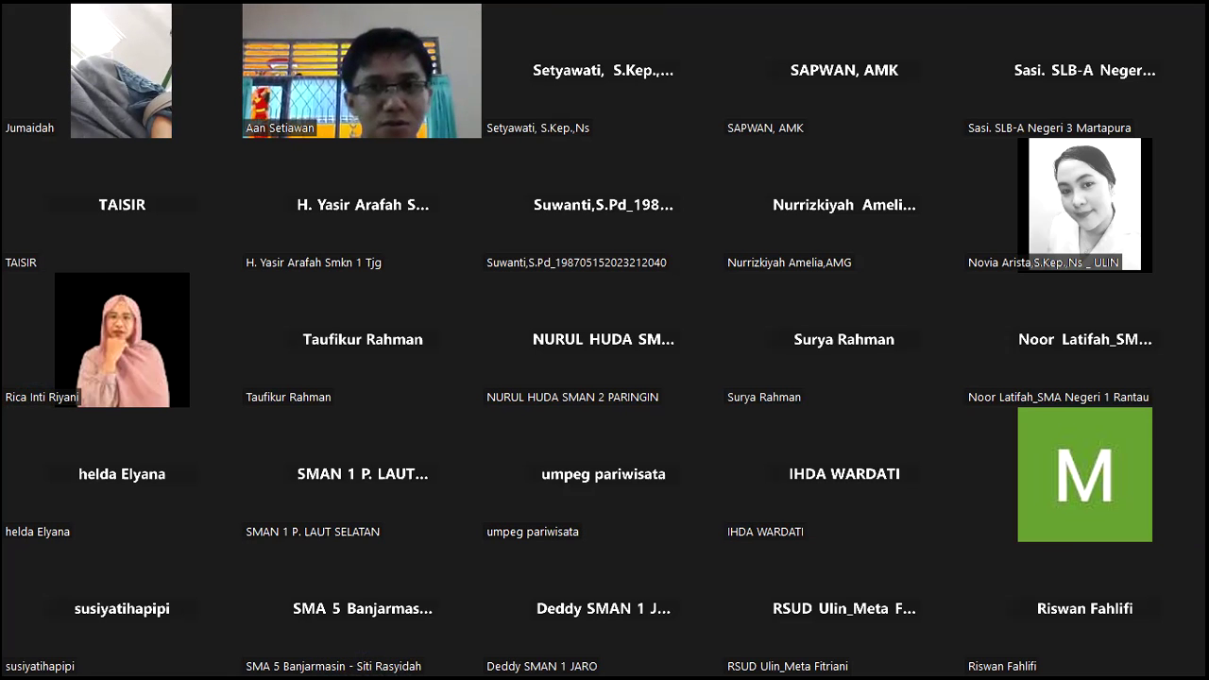
{"action": "key", "text": "Page_Up"}
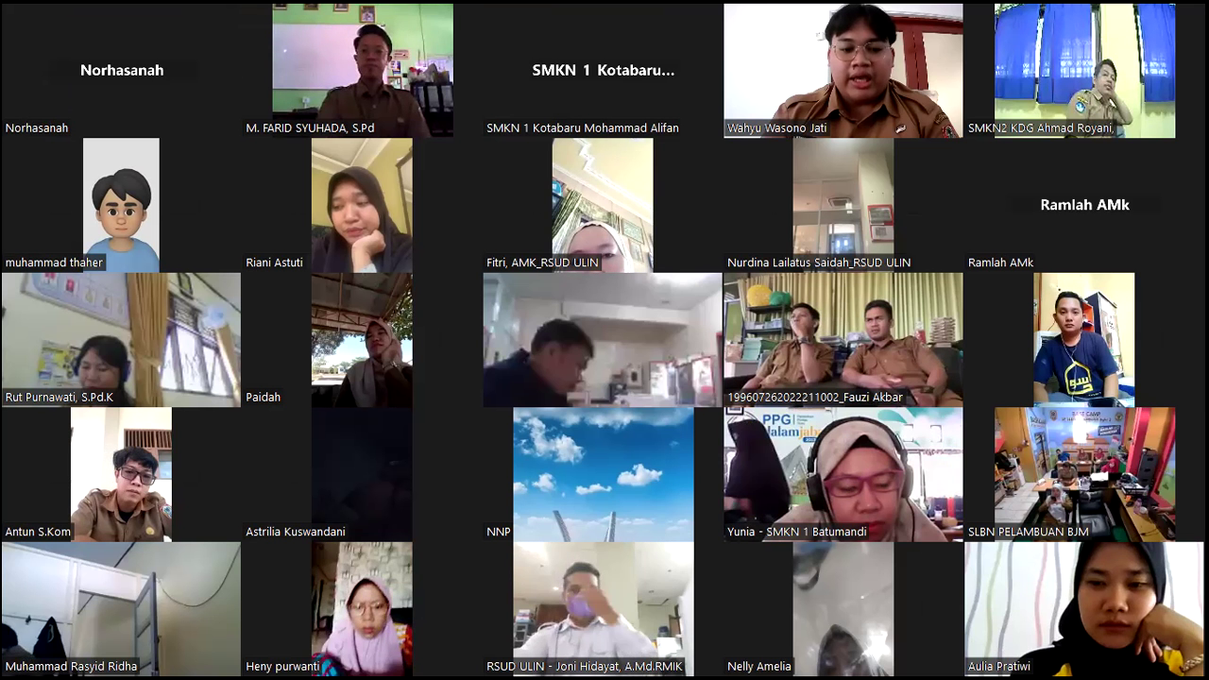